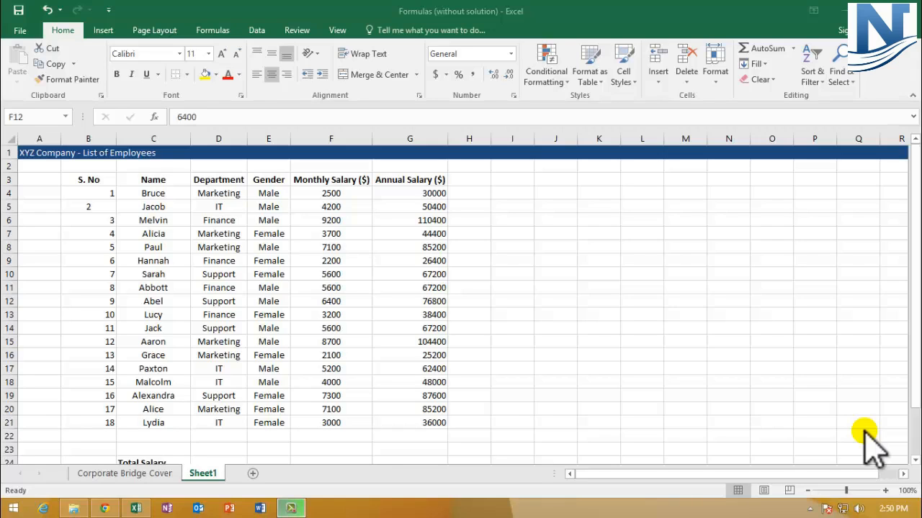
Step: Review the employee table in B3:G21 and the salary summary labels beneath it
click(89, 181)
drag(89, 182, 408, 418)
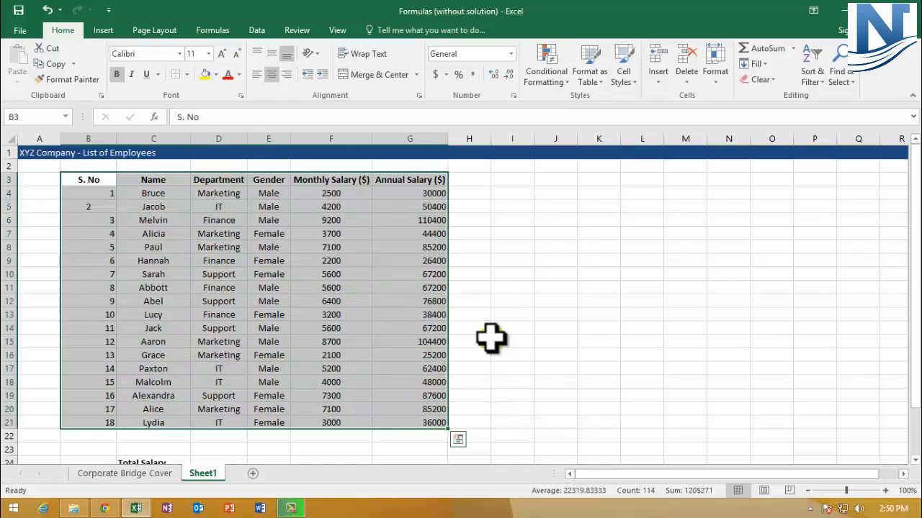
click(502, 311)
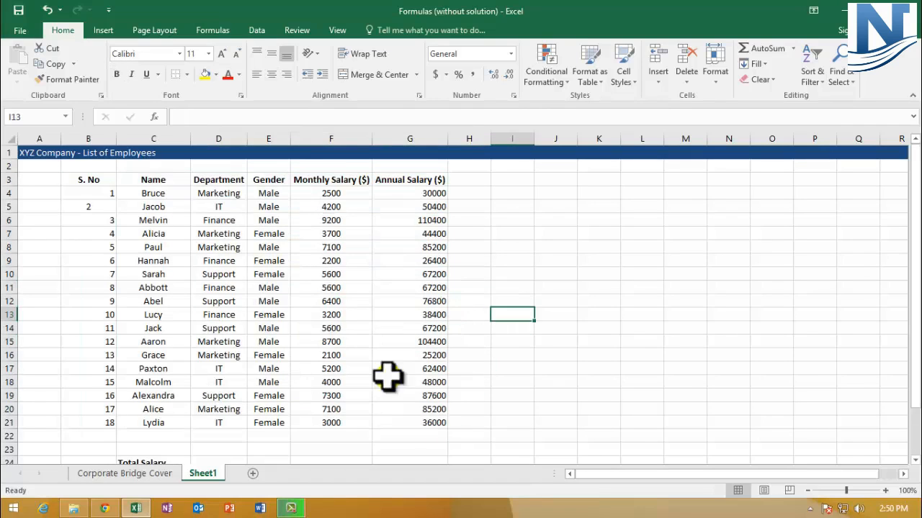
scroll(366, 398, down, 3)
scroll(365, 398, down, 2)
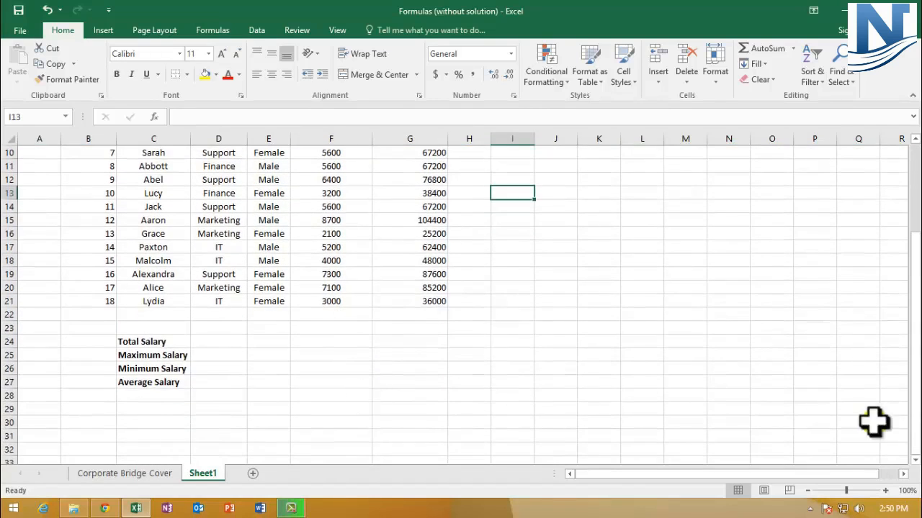
Step: Enlarge the sheet to 130% and examine the Total Salary row against the Monthly Salary and Annual Salary columns
click(884, 490)
click(885, 490)
click(885, 490)
click(169, 294)
scroll(168, 295, up, 5)
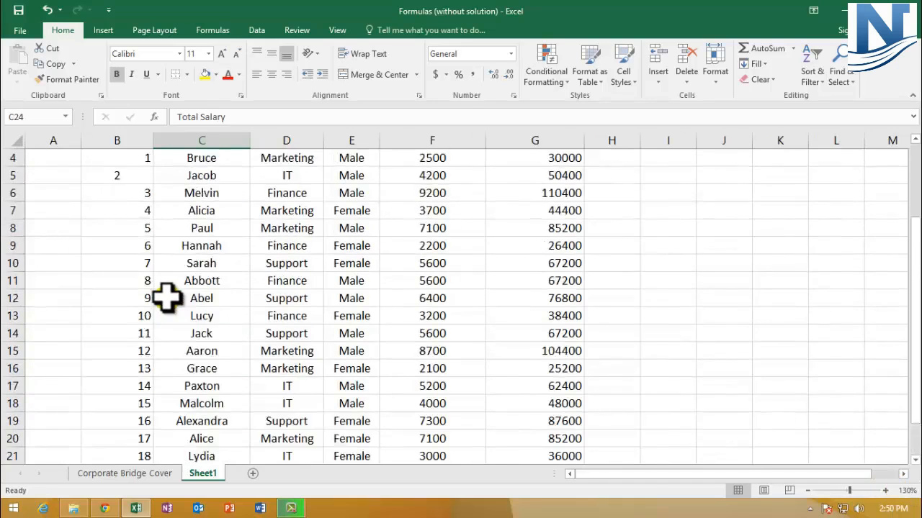
drag(138, 205, 122, 430)
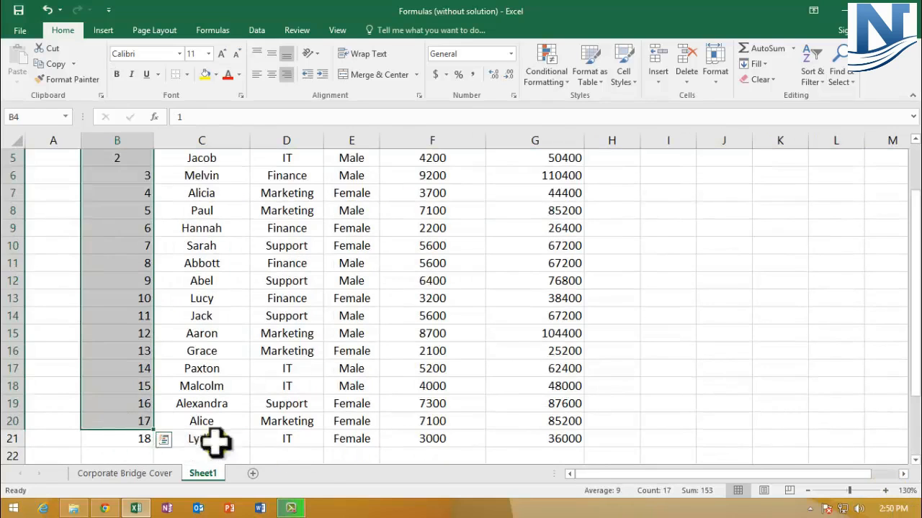
scroll(314, 461, down, 1)
click(208, 438)
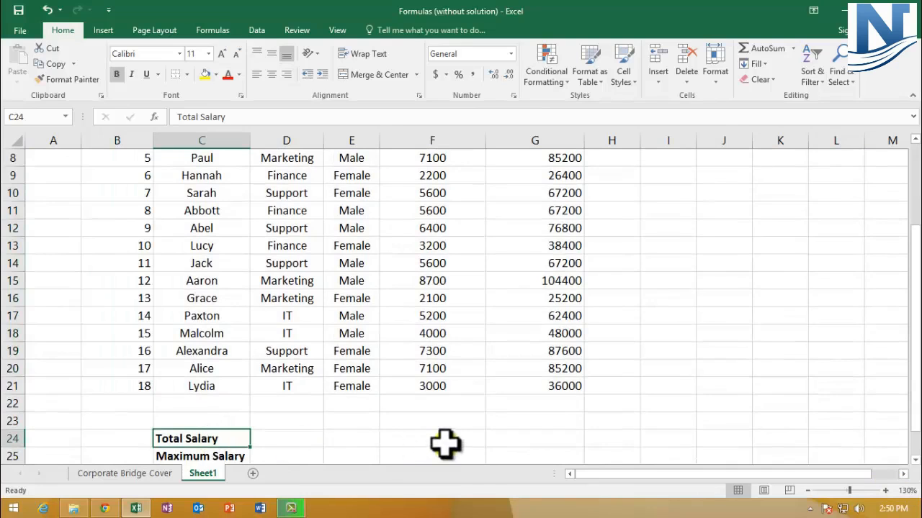
click(424, 436)
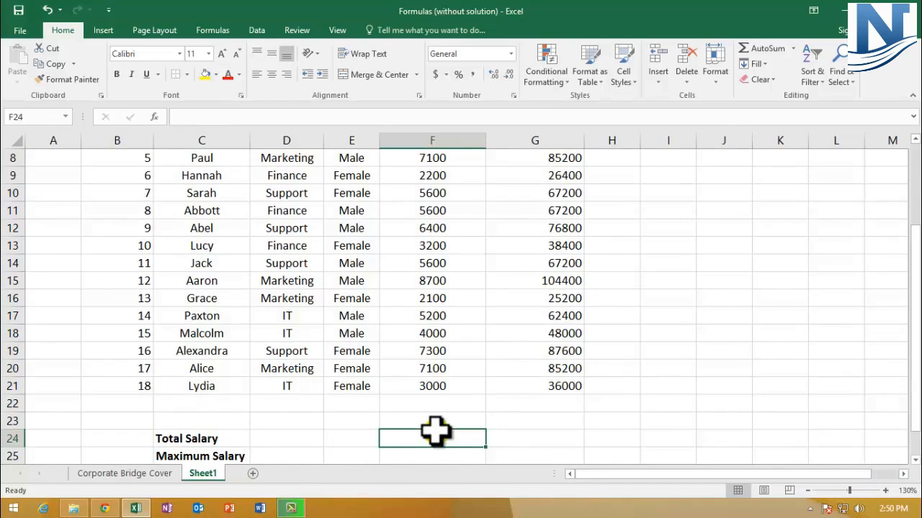
scroll(436, 432, up, 3)
click(435, 138)
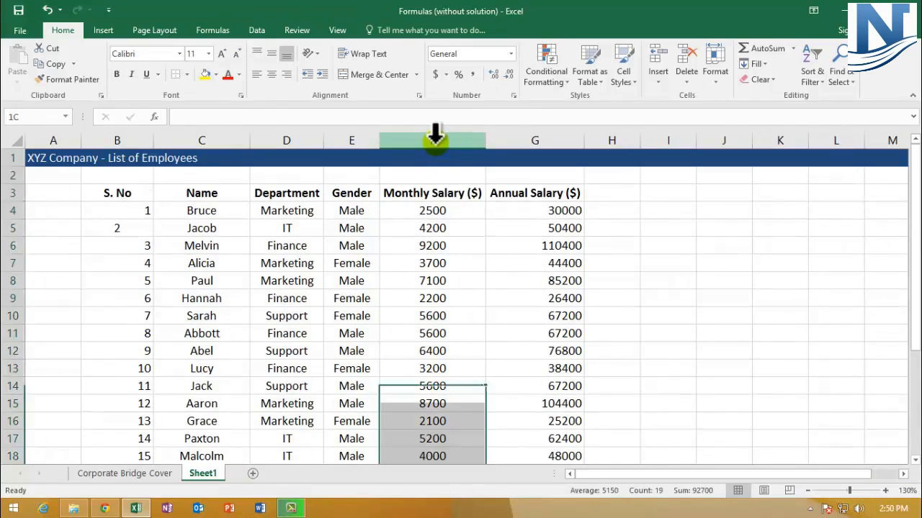
click(552, 139)
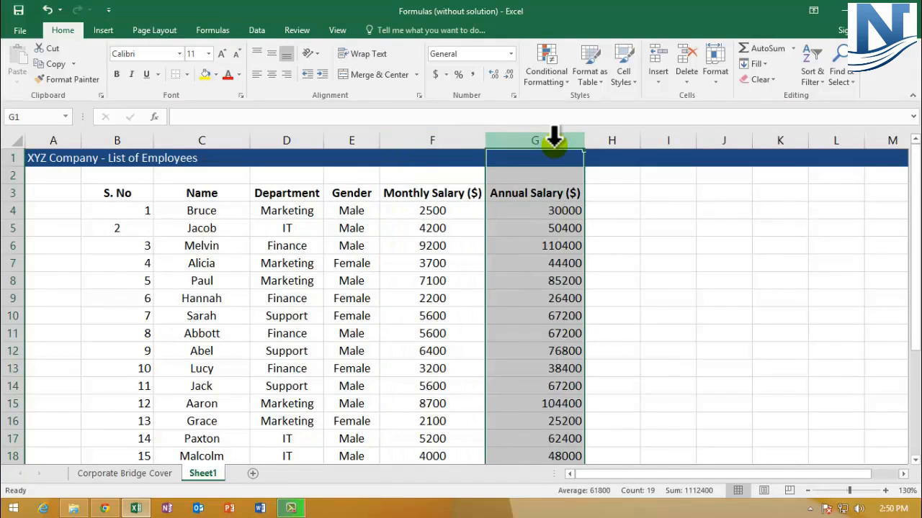
scroll(311, 291, down, 4)
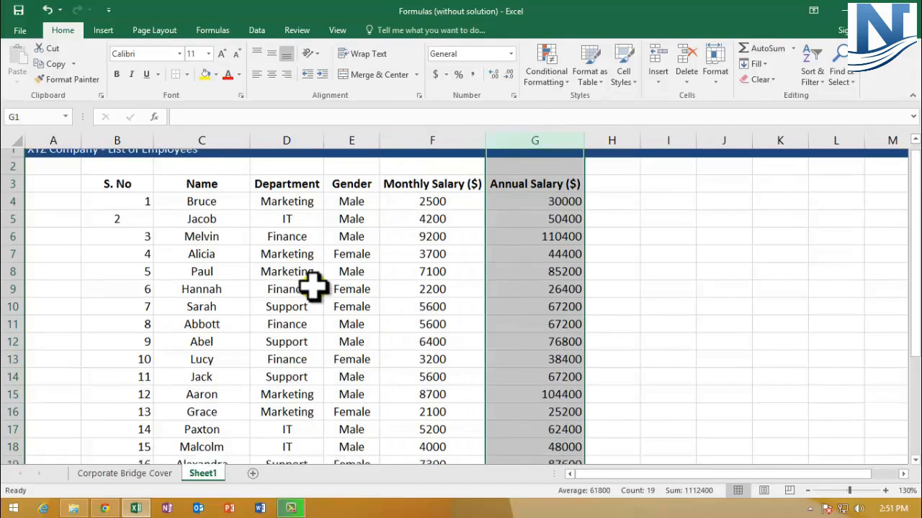
Step: Examine the Maximum Salary label, the two salary columns and the individual monthly salaries in F4 to F9
click(180, 350)
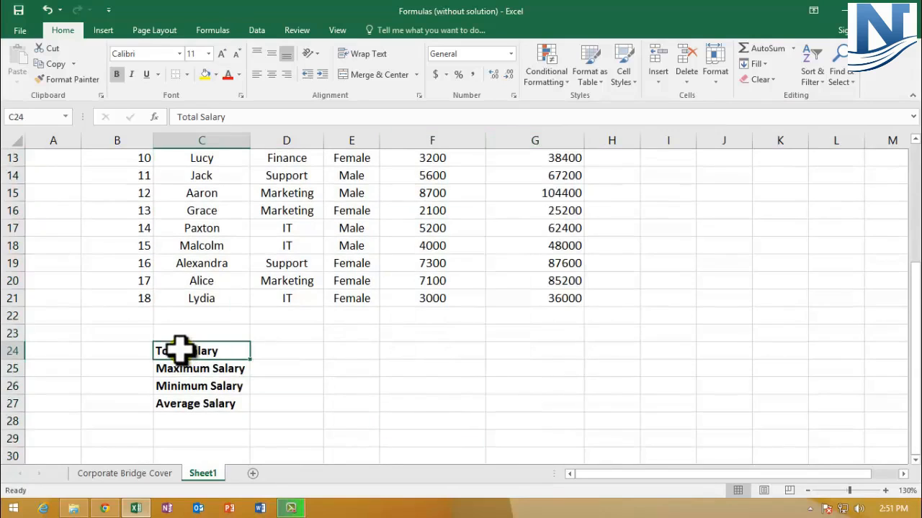
click(219, 369)
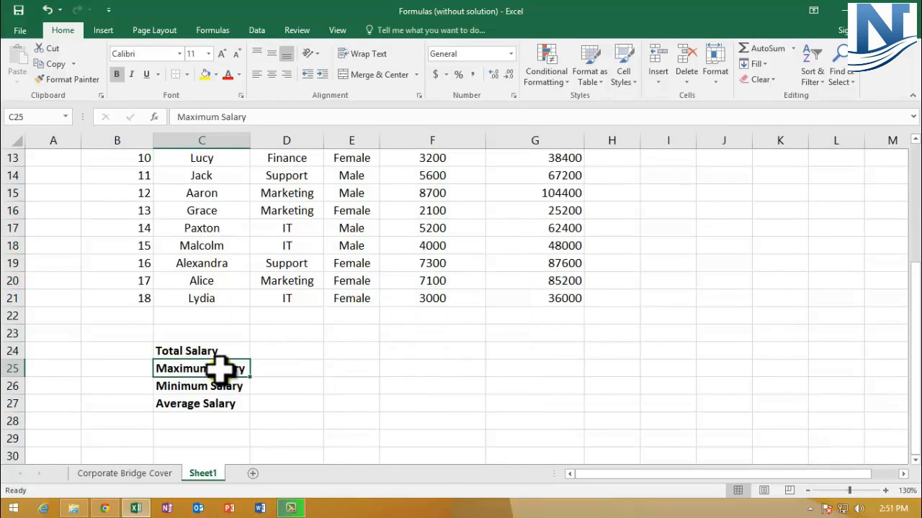
scroll(368, 335, up, 3)
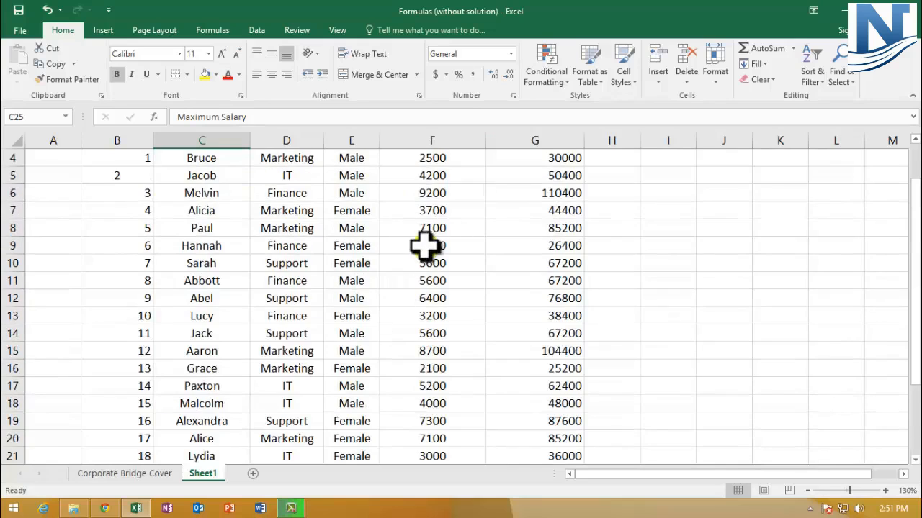
scroll(425, 232, up, 1)
click(430, 140)
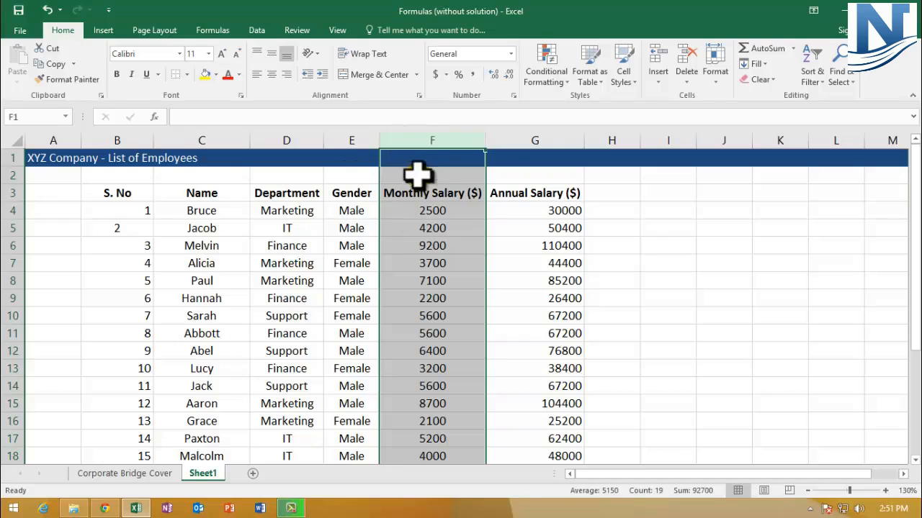
click(525, 140)
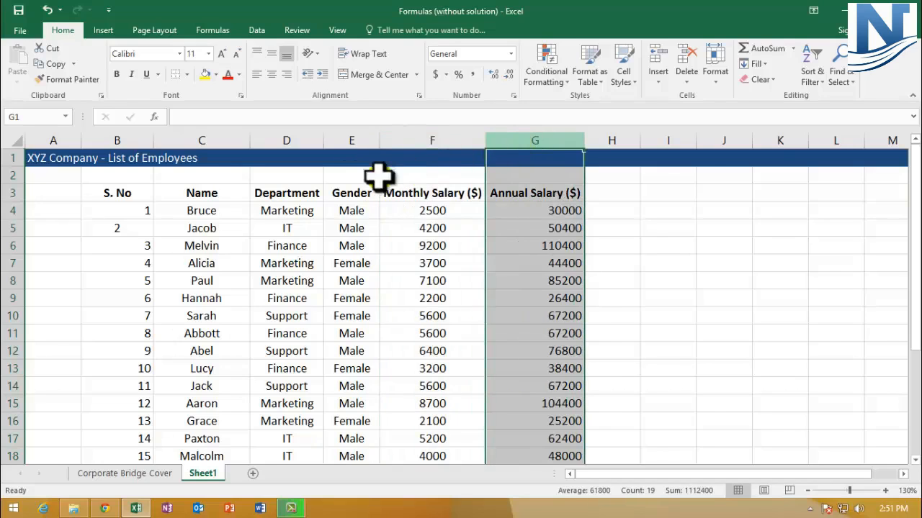
click(408, 140)
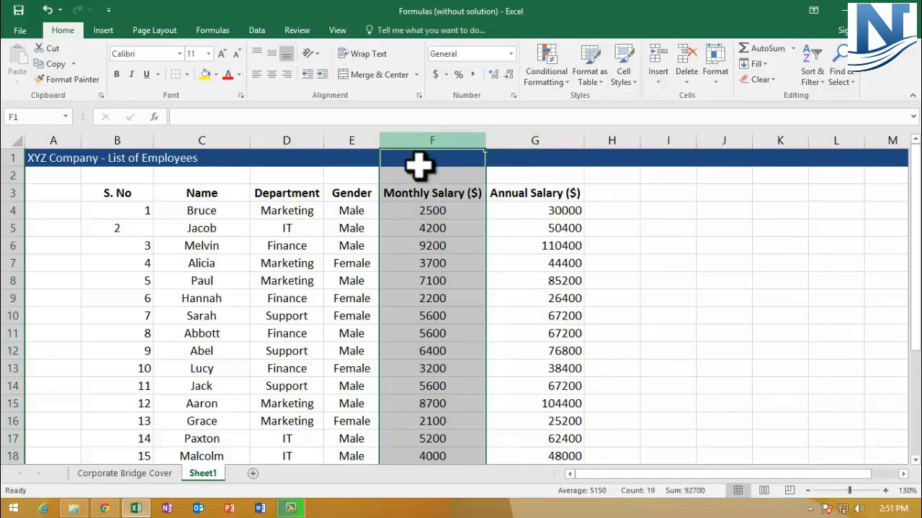
click(422, 210)
click(423, 228)
click(425, 244)
click(427, 263)
click(424, 283)
click(427, 300)
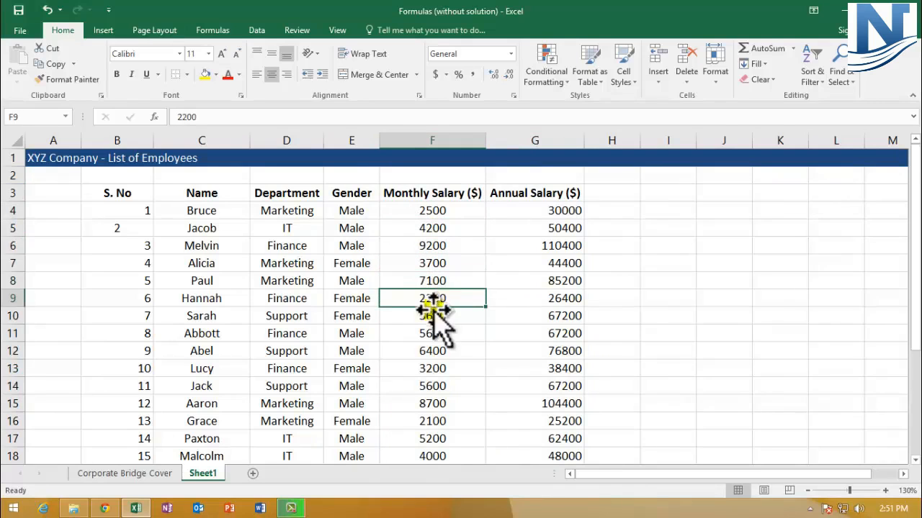
Step: Examine the Minimum Salary and Average Salary labels against the employees' salary figures
scroll(432, 313, down, 1)
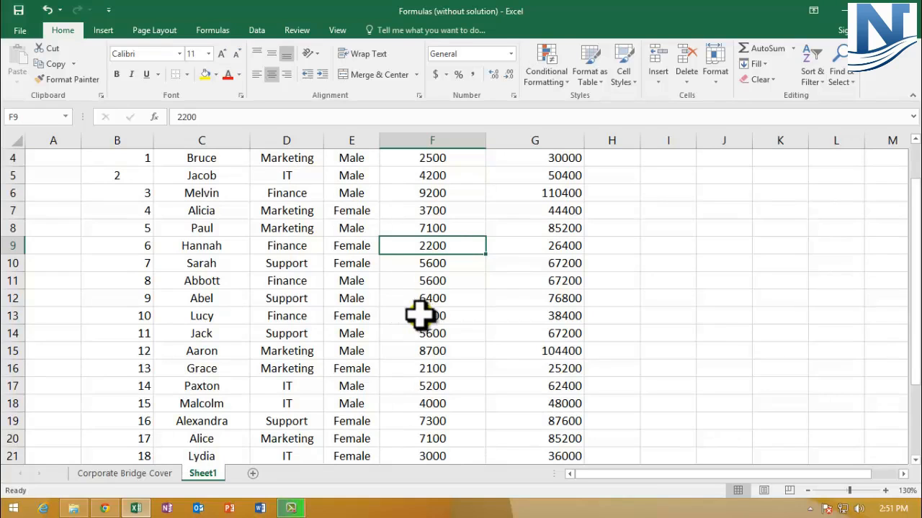
scroll(421, 315, down, 5)
click(186, 282)
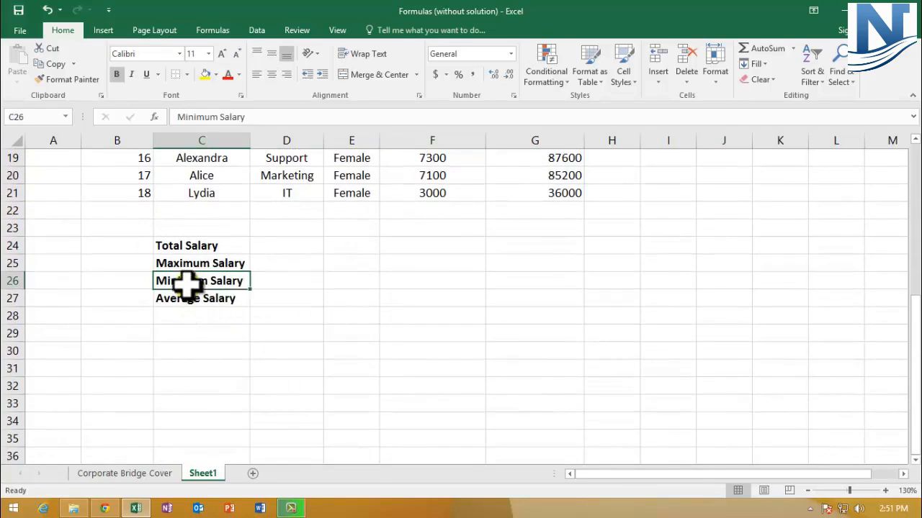
scroll(437, 295, up, 6)
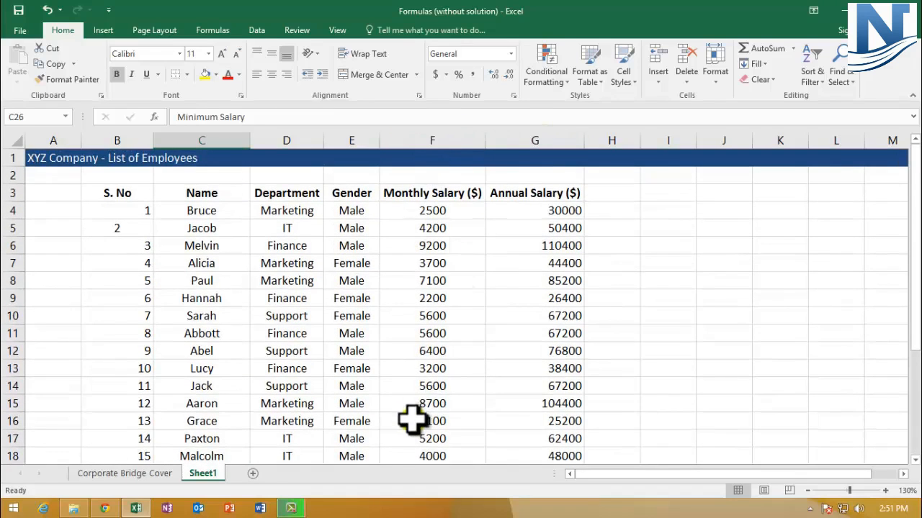
scroll(412, 421, down, 2)
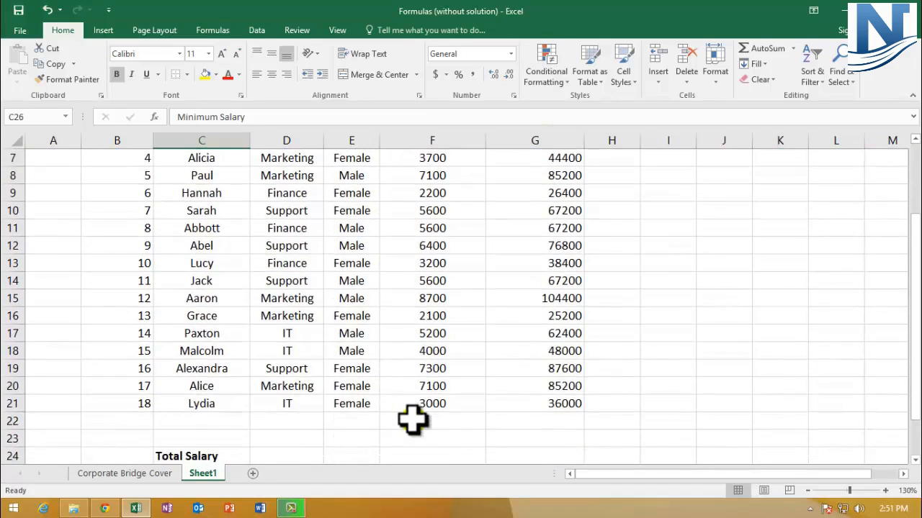
scroll(412, 421, down, 3)
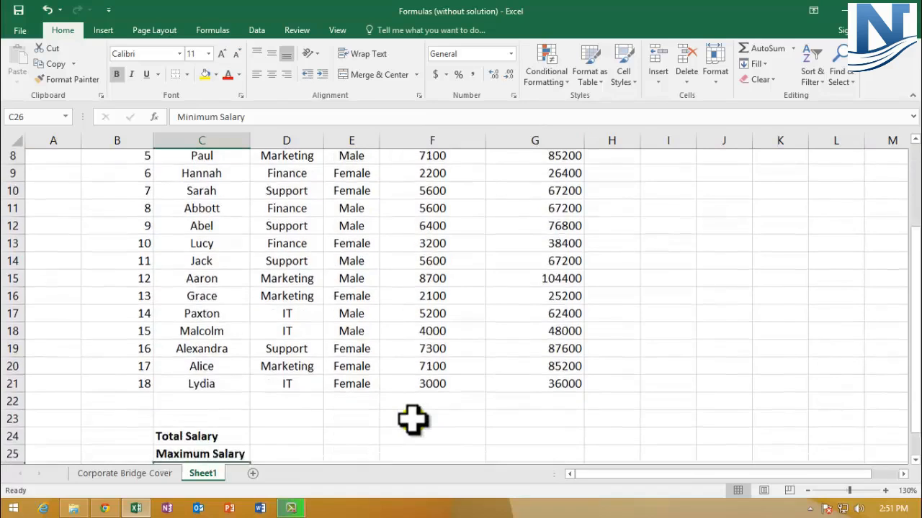
click(205, 351)
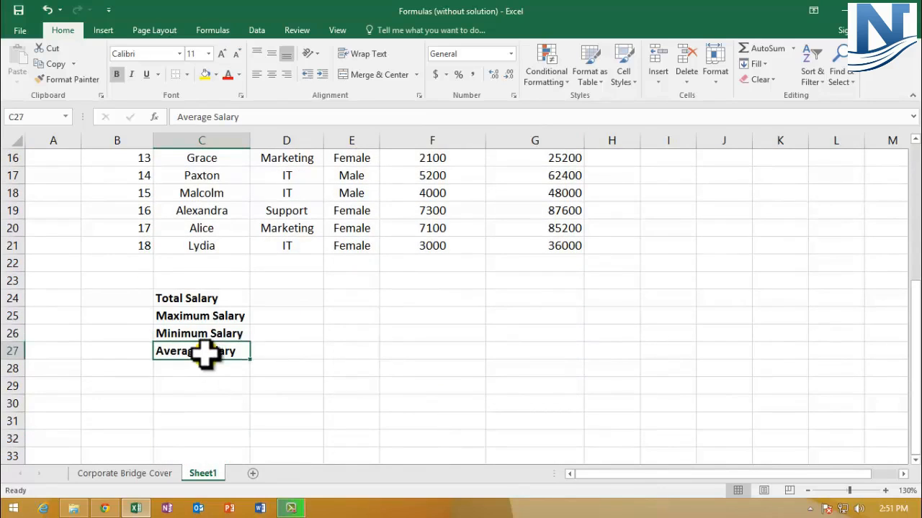
scroll(461, 292, up, 3)
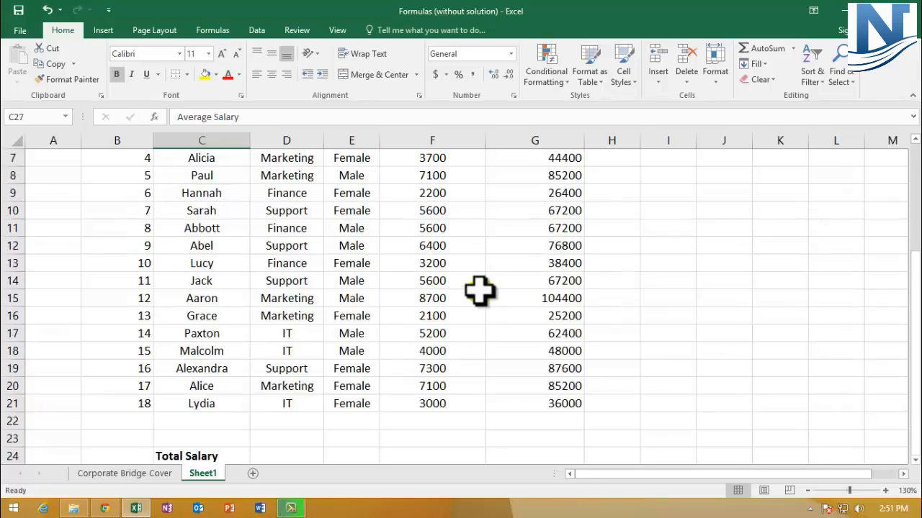
scroll(403, 288, up, 2)
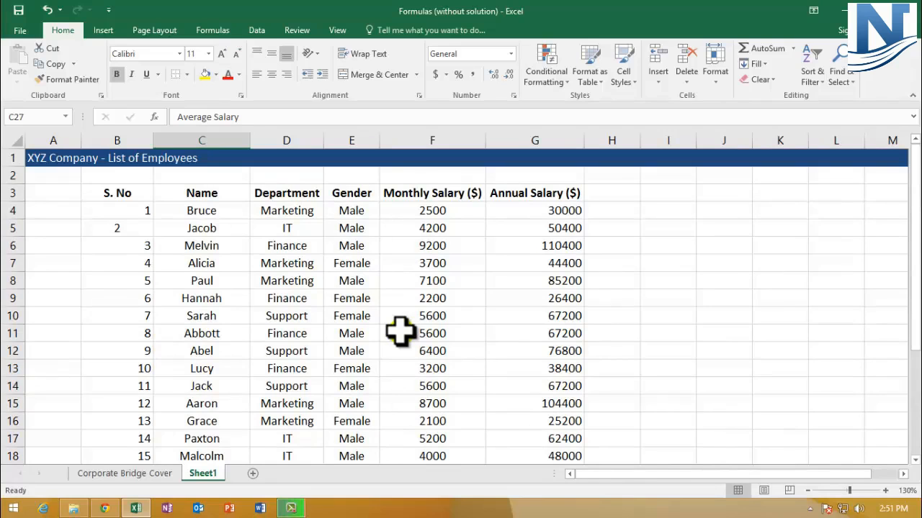
Step: Examine the Total Salary row and the Monthly Salary column it has to add up
scroll(378, 367, down, 3)
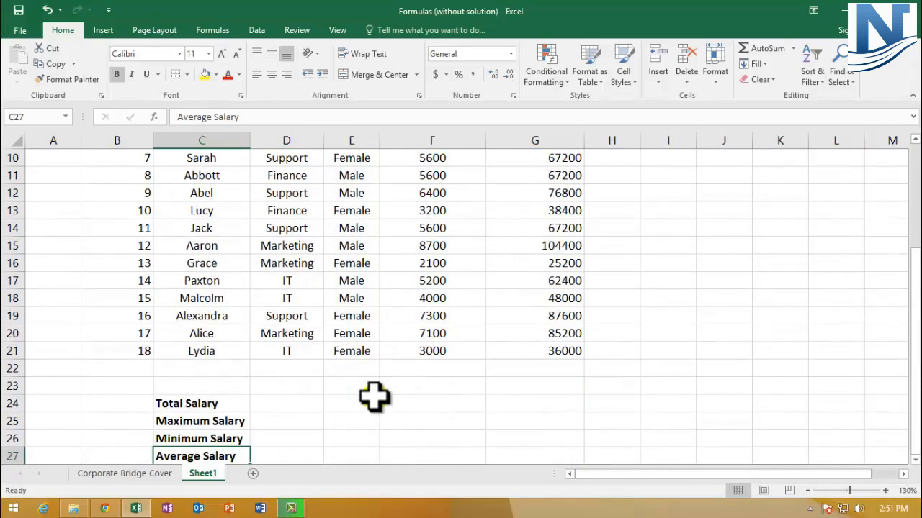
click(160, 404)
click(9, 404)
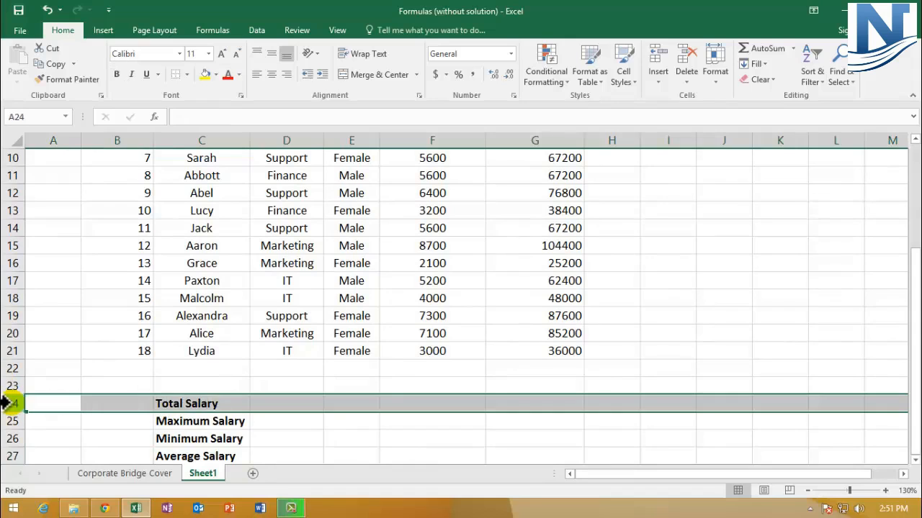
click(420, 402)
scroll(403, 348, up, 3)
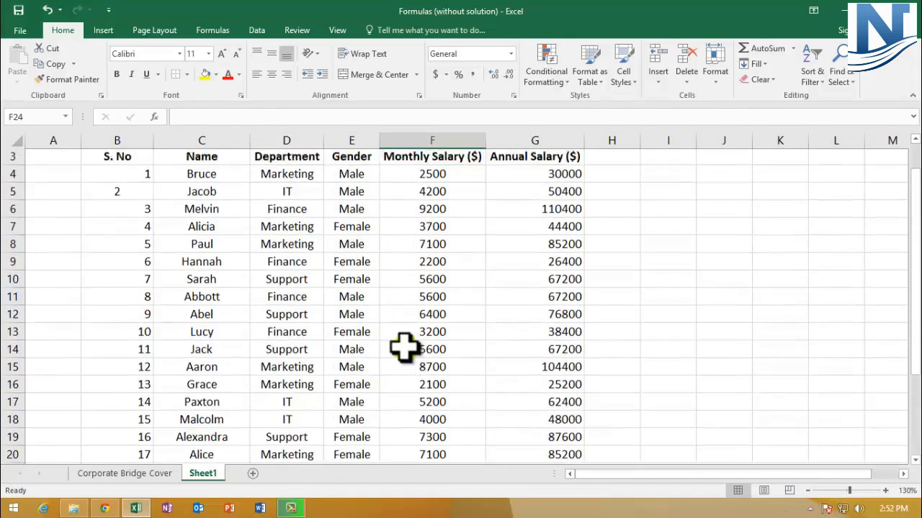
click(423, 135)
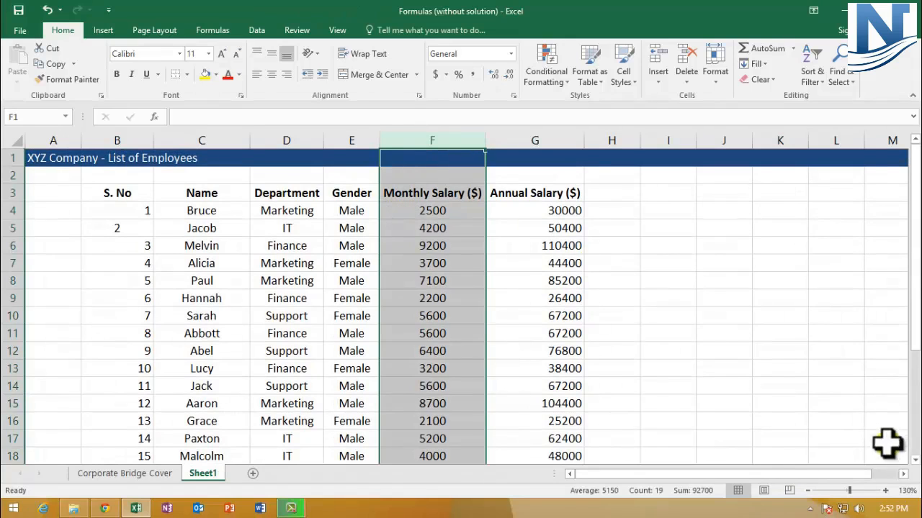
Step: Return the sheet zoom to 100% and select cell F24 in the Total Salary row under Monthly Salary
click(808, 491)
click(808, 490)
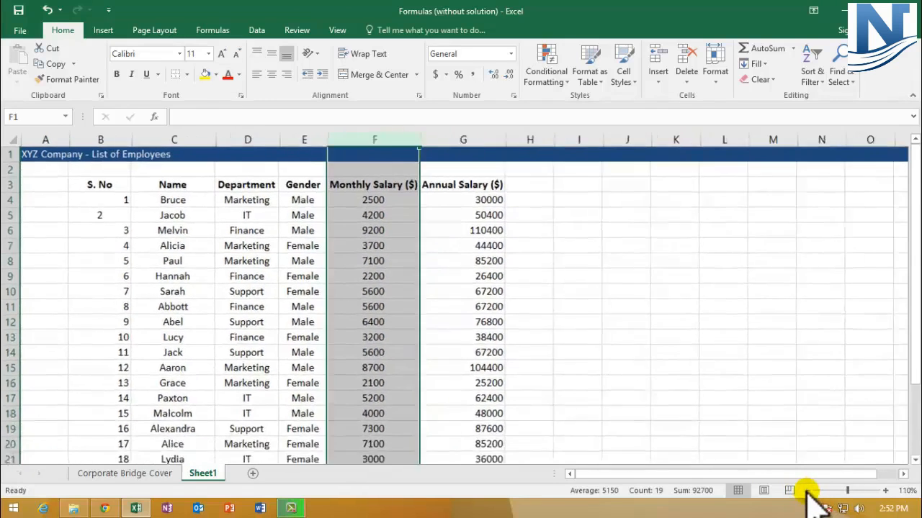
click(807, 490)
scroll(455, 435, down, 2)
scroll(432, 429, up, 1)
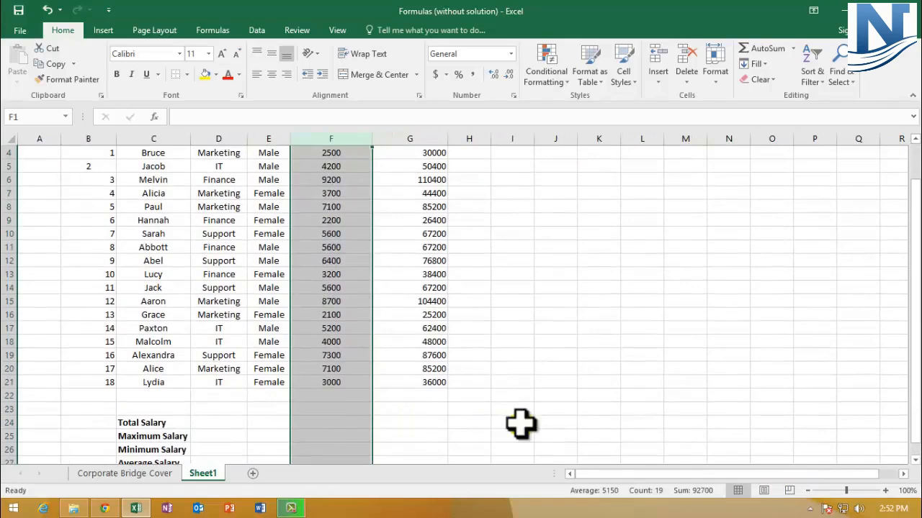
click(512, 422)
click(329, 424)
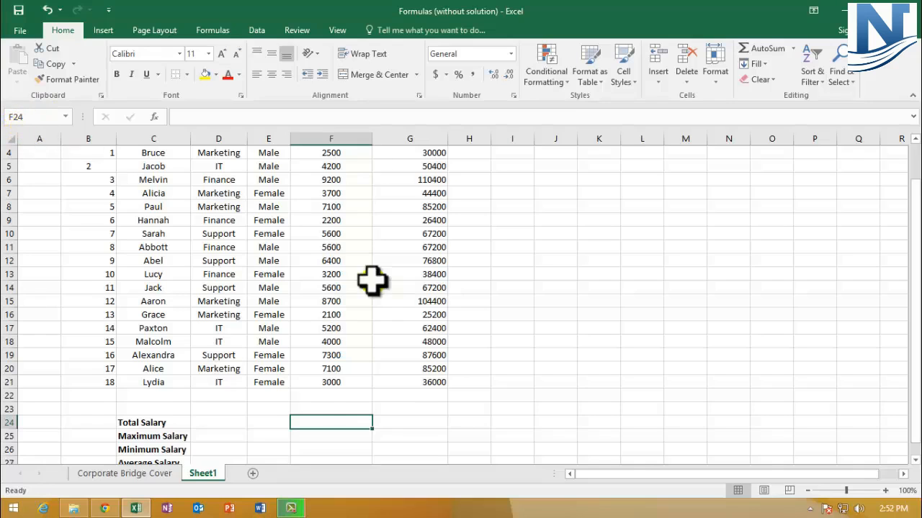
scroll(370, 282, up, 1)
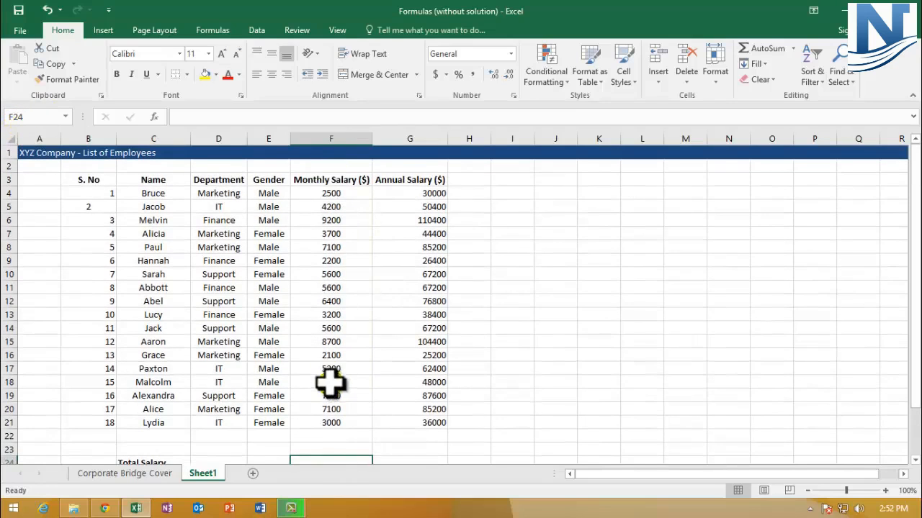
scroll(336, 382, down, 1)
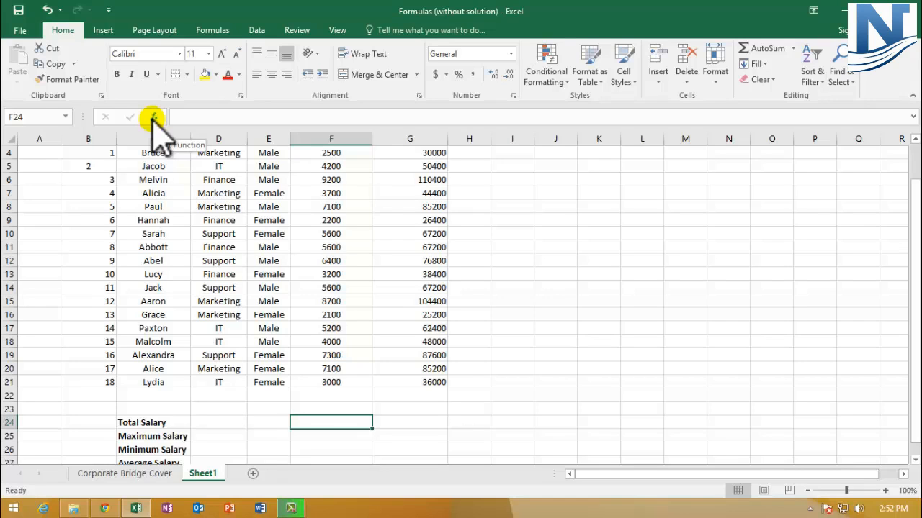
scroll(324, 194, up, 1)
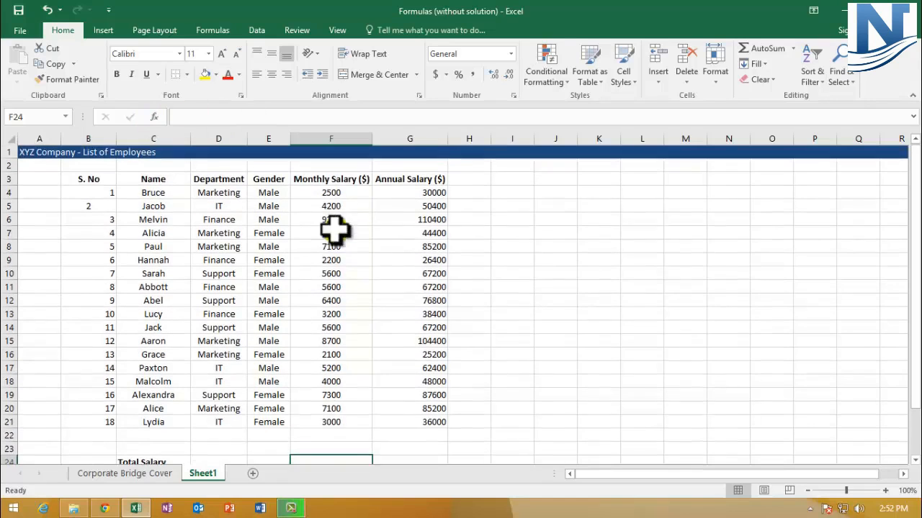
Step: Highlight the monthly salaries in F4:F21 and write the function name SUM in the empty cell K5
drag(329, 191, 309, 424)
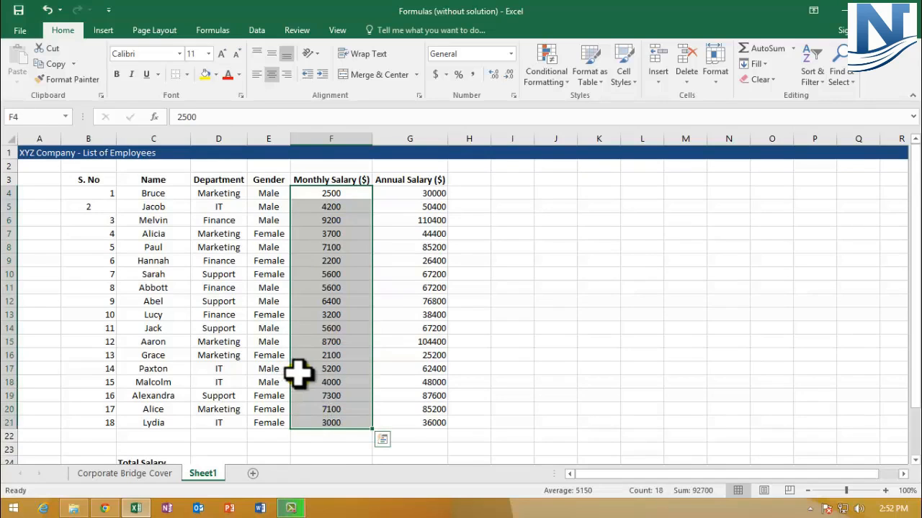
click(590, 208)
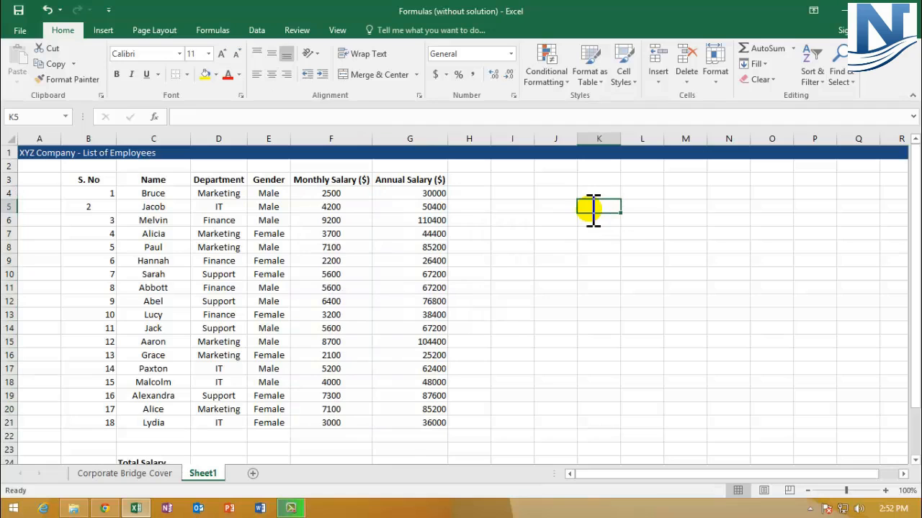
text(S)
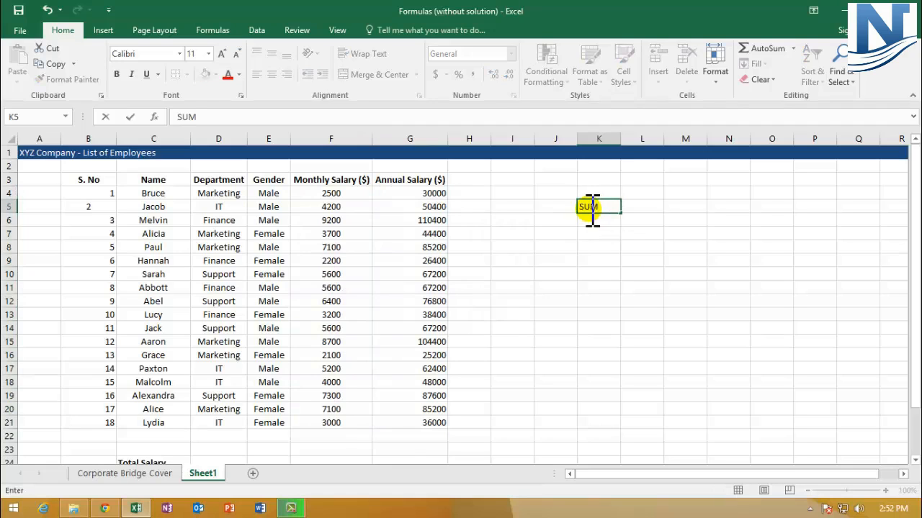
text(UM)
key(Return)
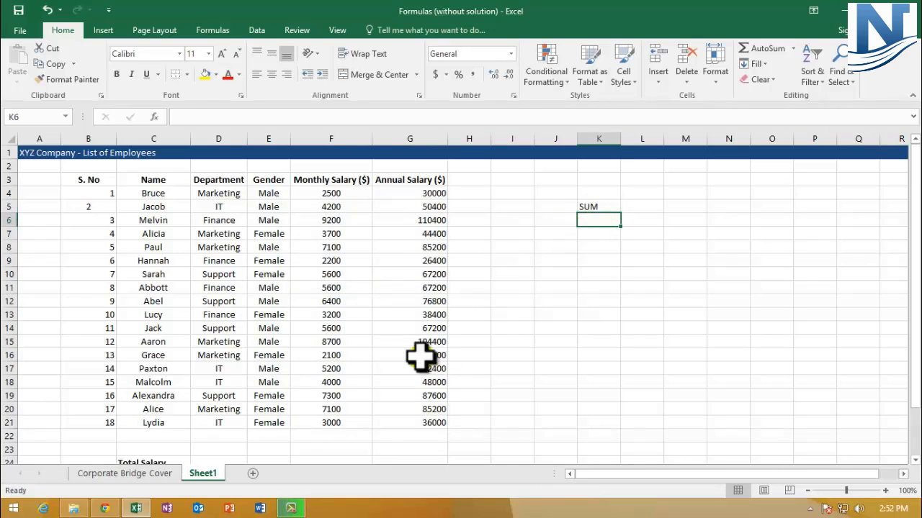
Step: Insert the SUM function from the Most Recently Used category into F24 of the Total Salary row
scroll(422, 355, down, 1)
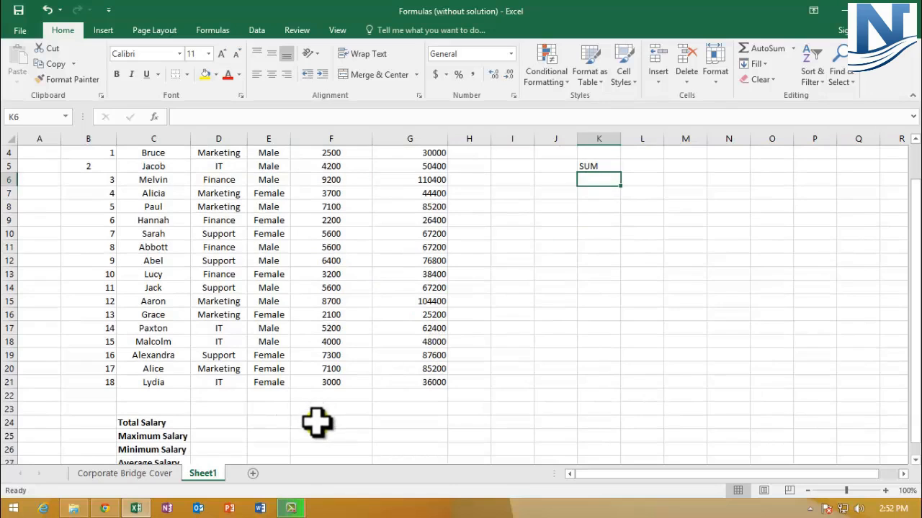
click(317, 423)
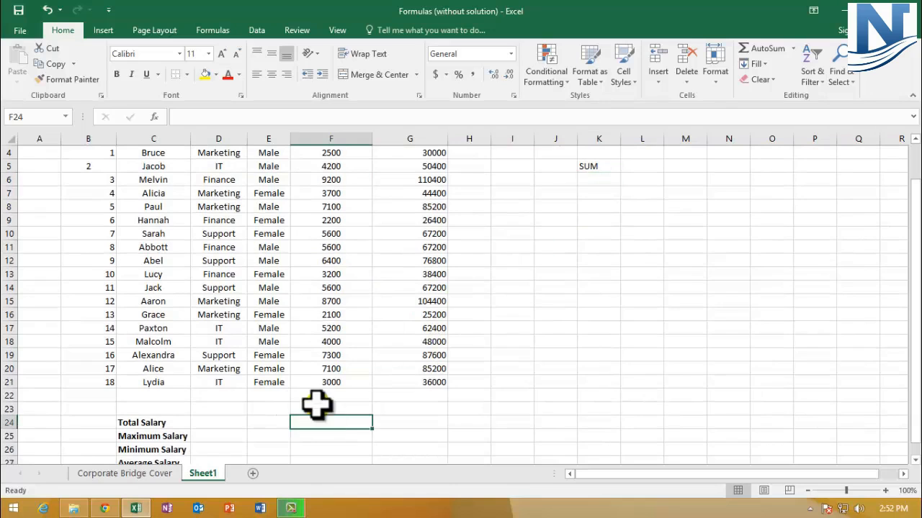
click(155, 117)
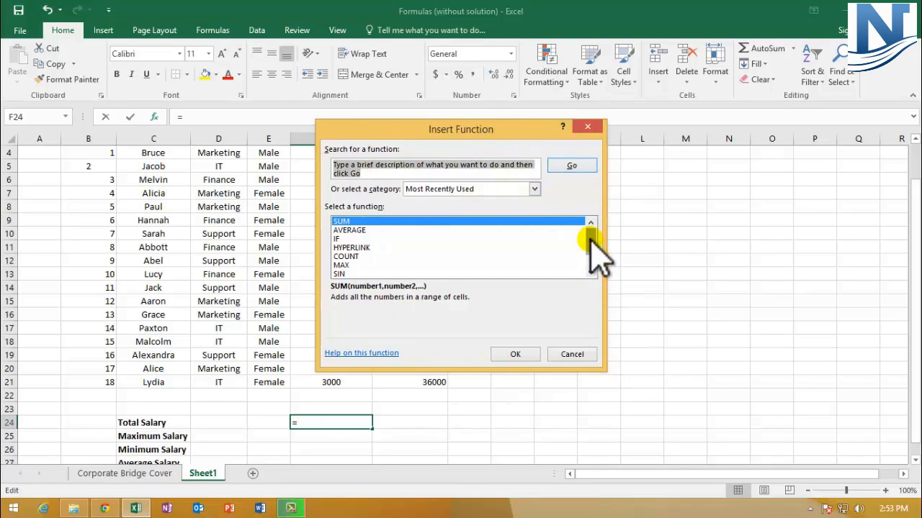
drag(597, 255, 593, 237)
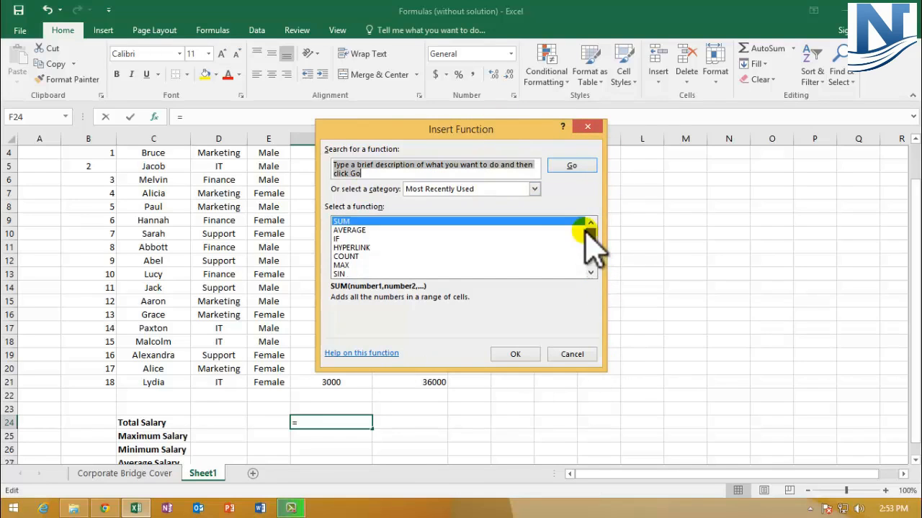
click(535, 190)
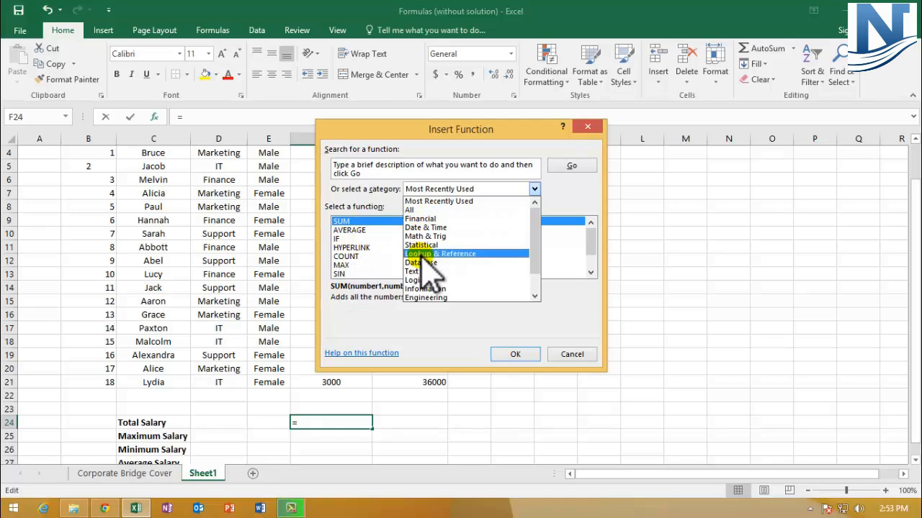
click(465, 201)
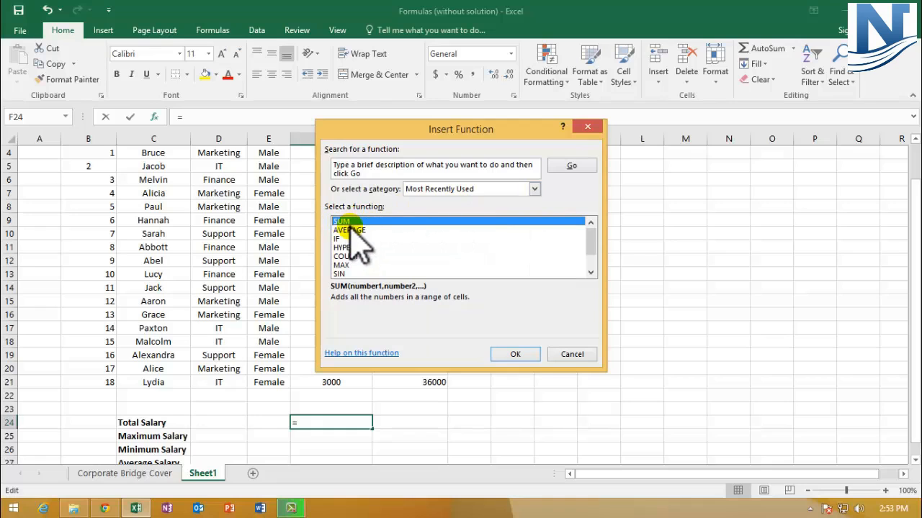
click(351, 229)
click(344, 222)
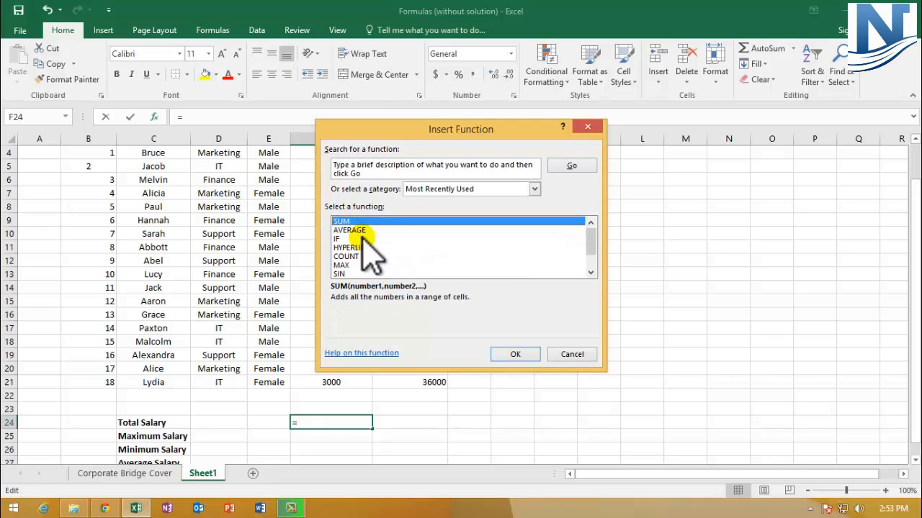
click(495, 354)
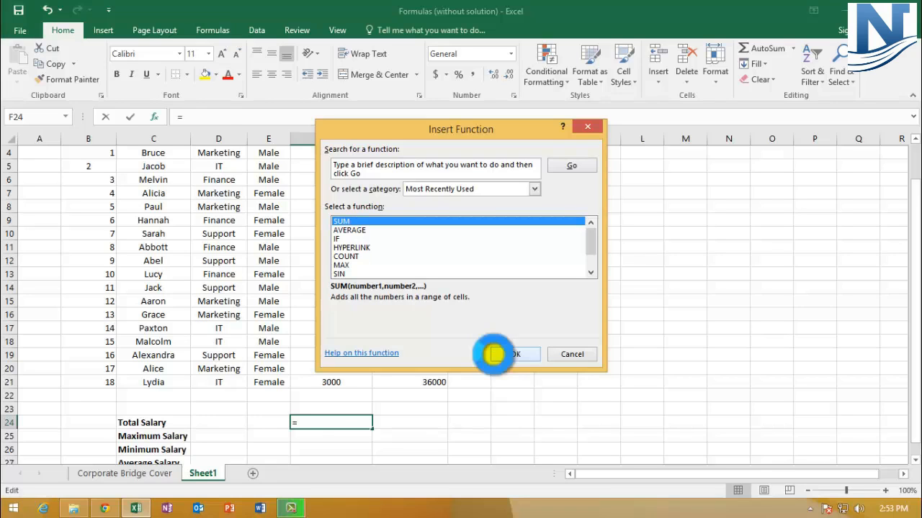
Step: Set the SUM function's Number1 argument to the monthly salaries F4:F21 and complete the formula in F24
drag(442, 147, 655, 160)
scroll(309, 343, up, 1)
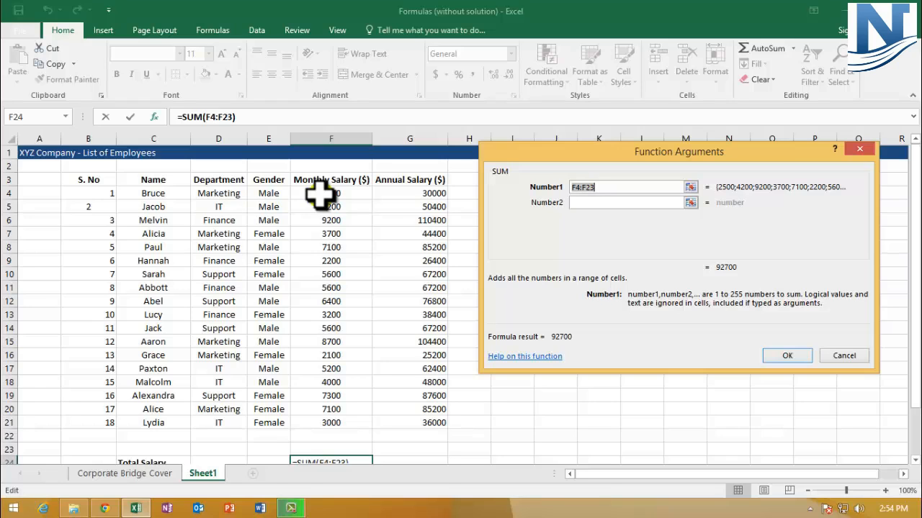
click(327, 191)
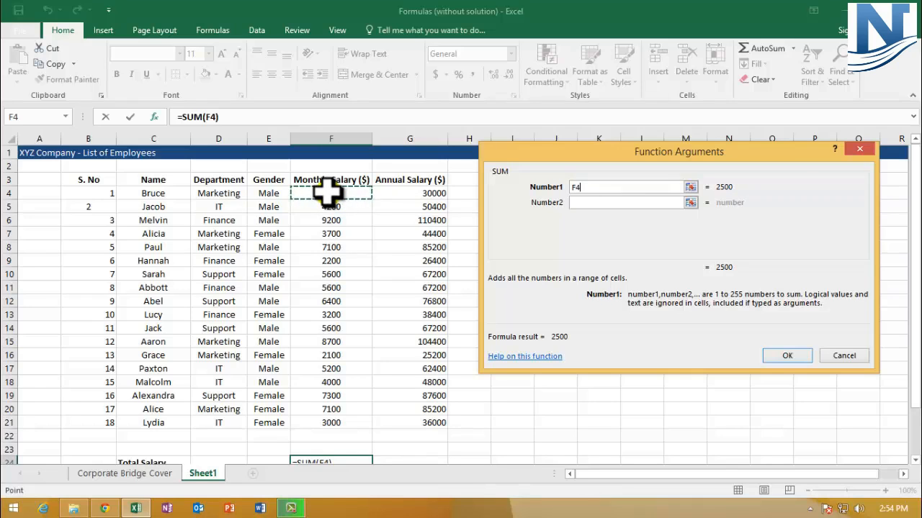
drag(328, 191, 330, 425)
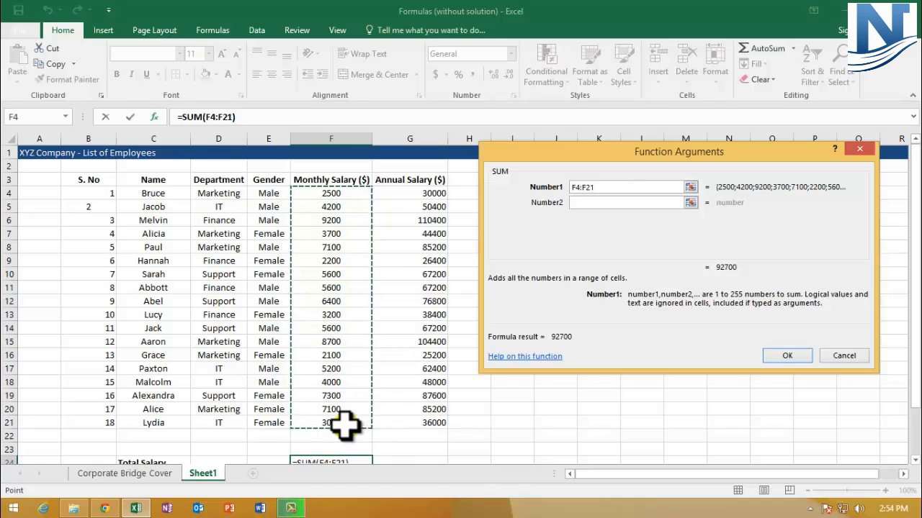
click(582, 187)
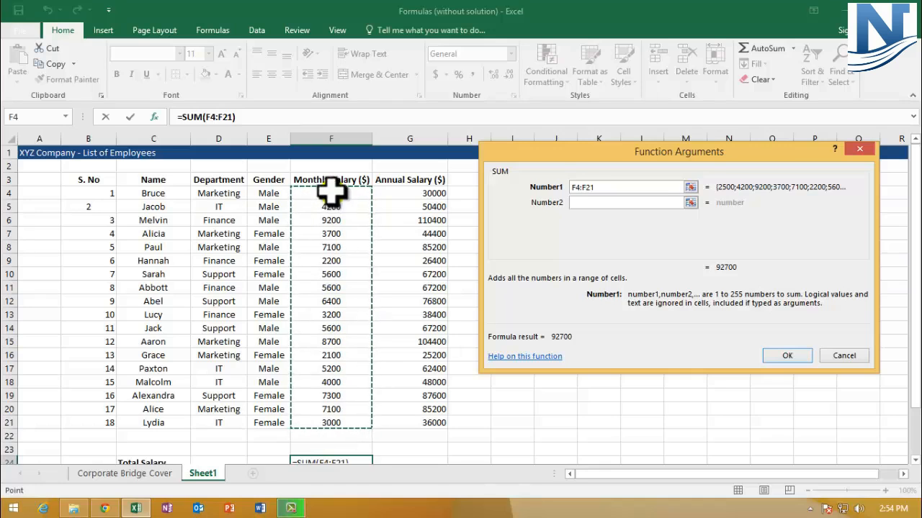
click(576, 189)
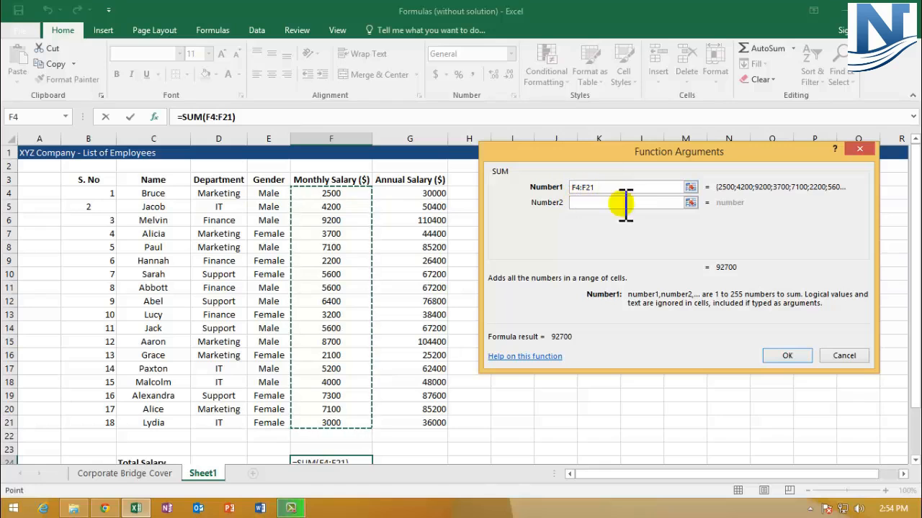
click(787, 355)
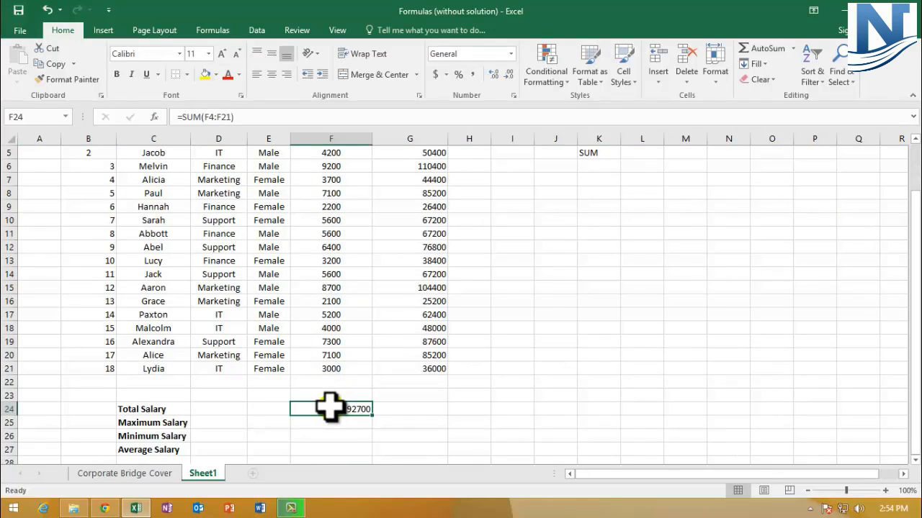
Step: Check the formula in F24 against the Monthly Salary column and the Total Salary row
scroll(330, 408, up, 2)
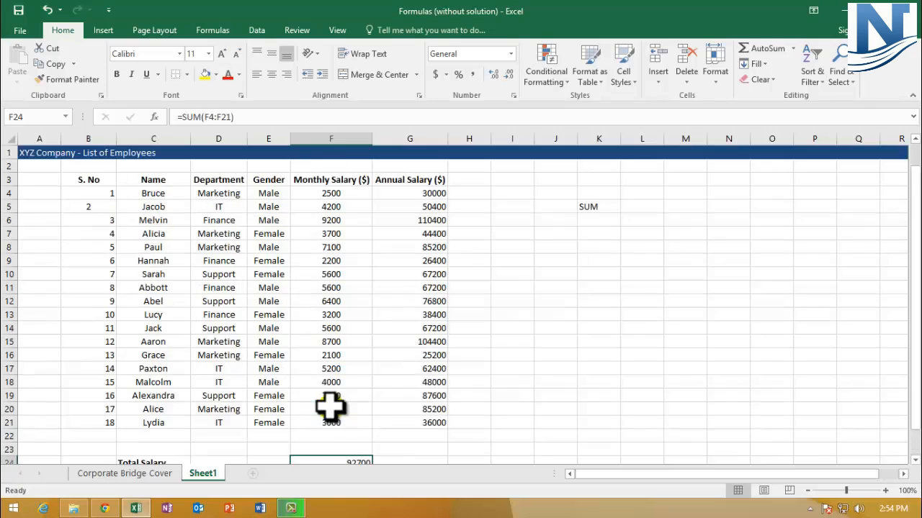
click(327, 138)
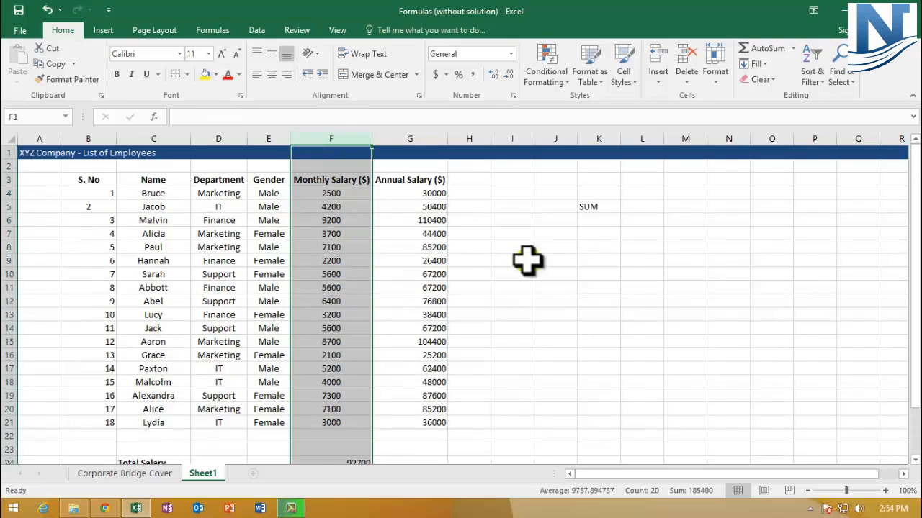
scroll(432, 367, down, 1)
click(345, 423)
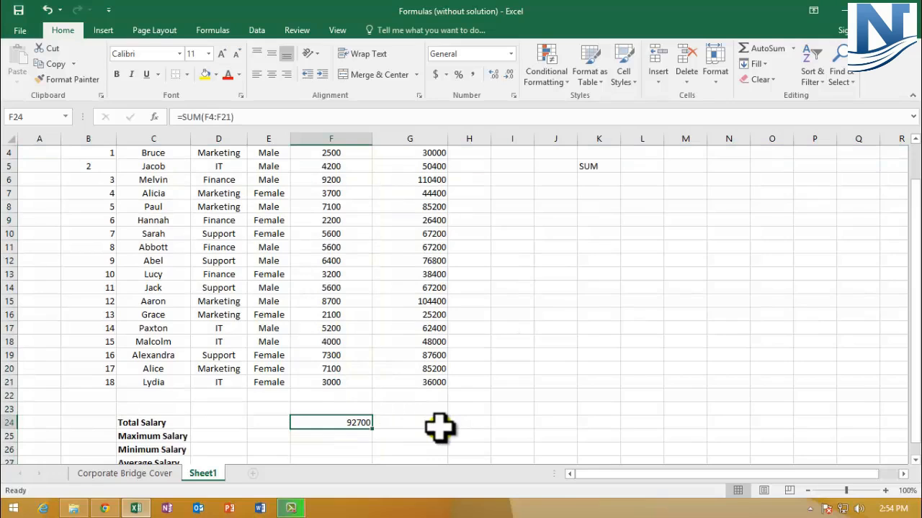
click(160, 421)
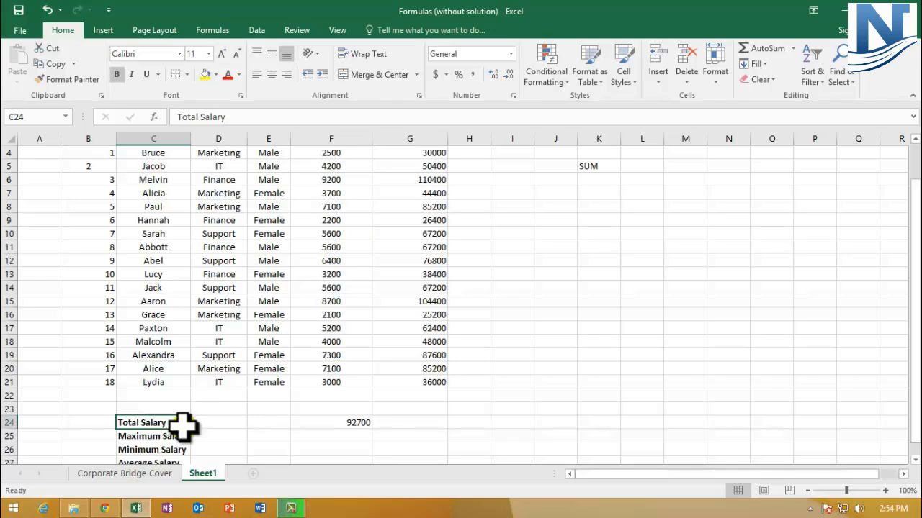
click(397, 416)
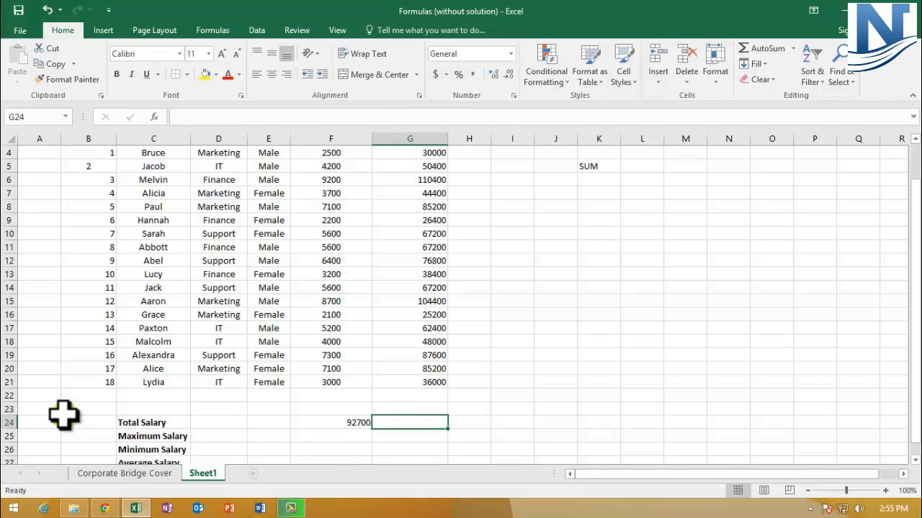
click(9, 422)
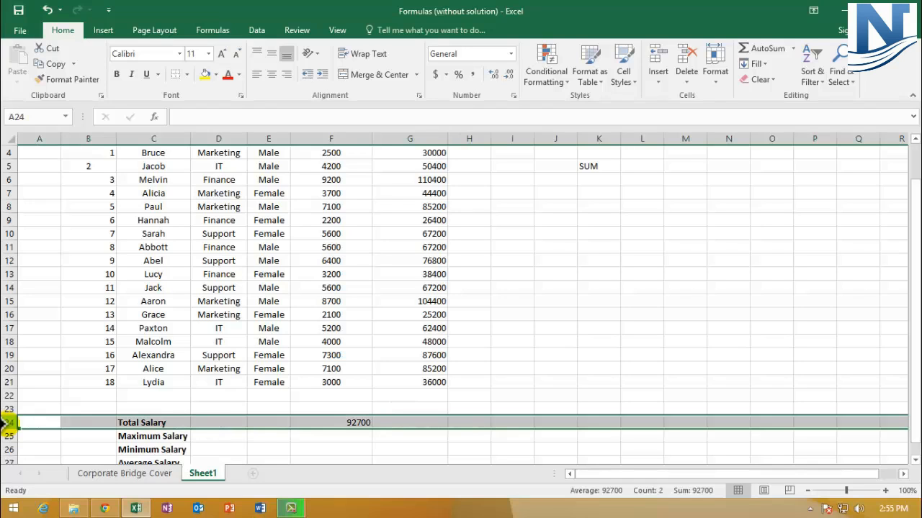
Step: Total the annual salaries in G24 by inserting the SUM function with G4:G21 as its Number1 argument
click(427, 421)
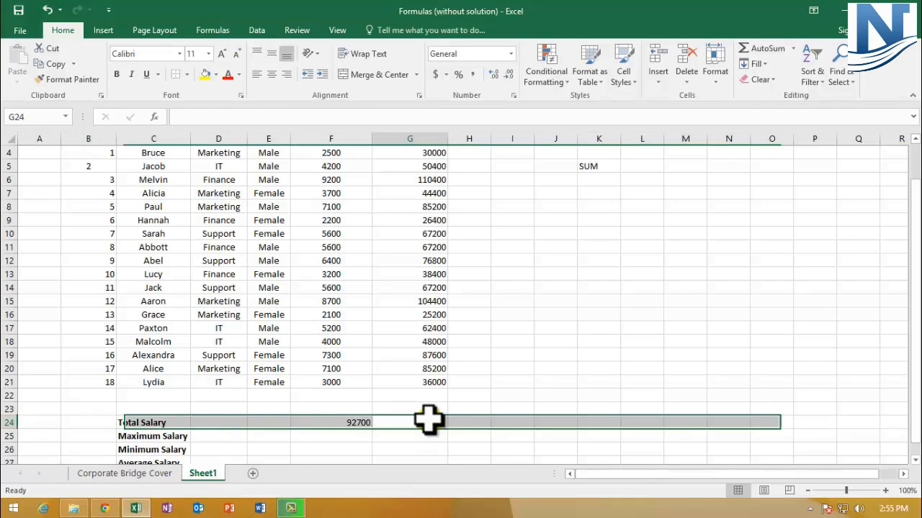
scroll(428, 421, up, 1)
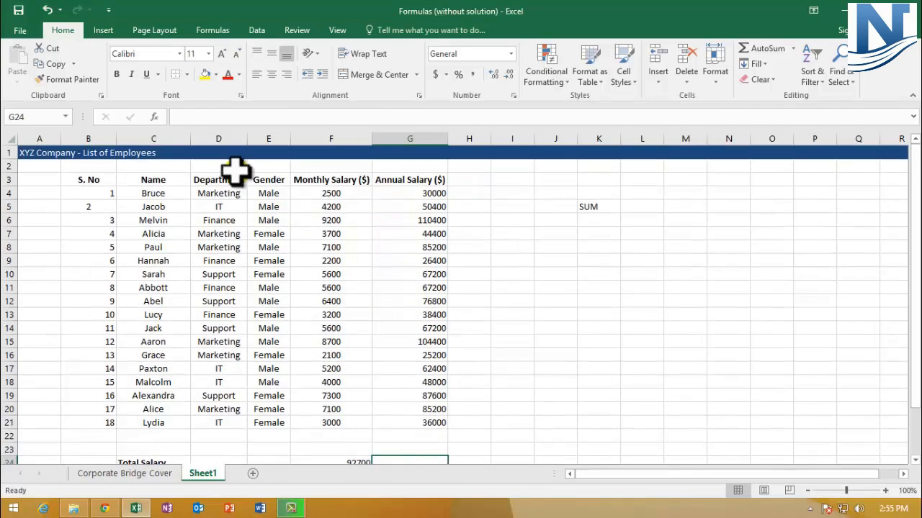
click(154, 117)
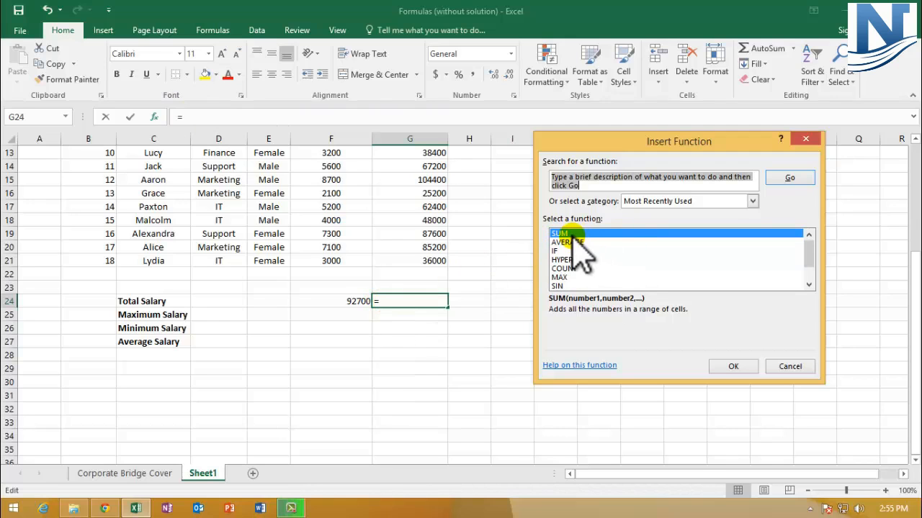
click(730, 367)
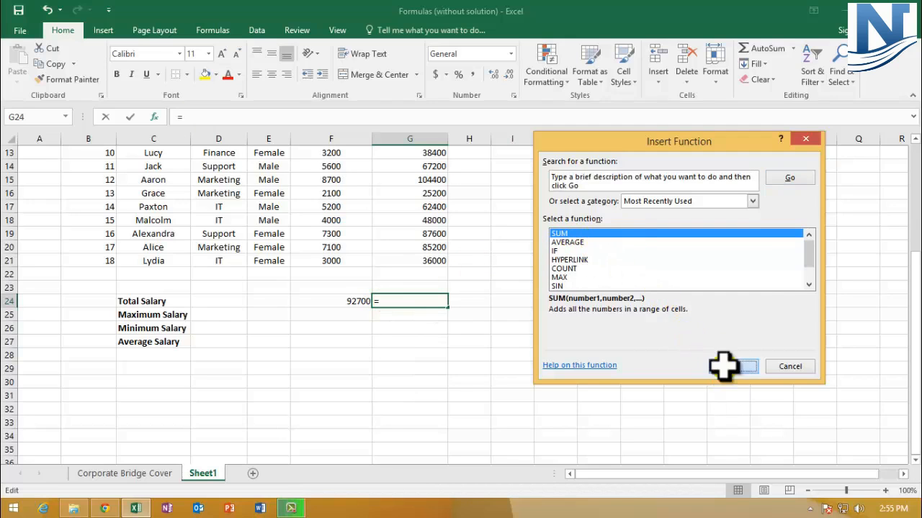
scroll(699, 391, up, 1)
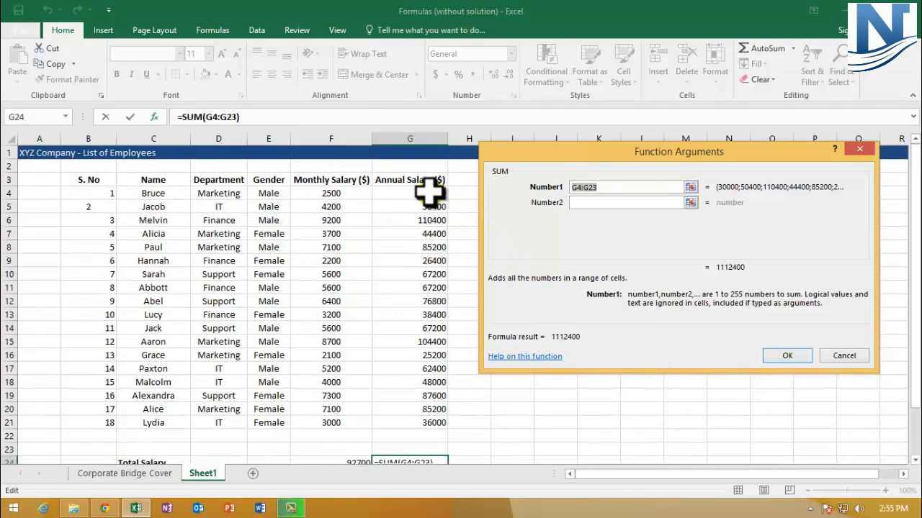
drag(428, 191, 429, 424)
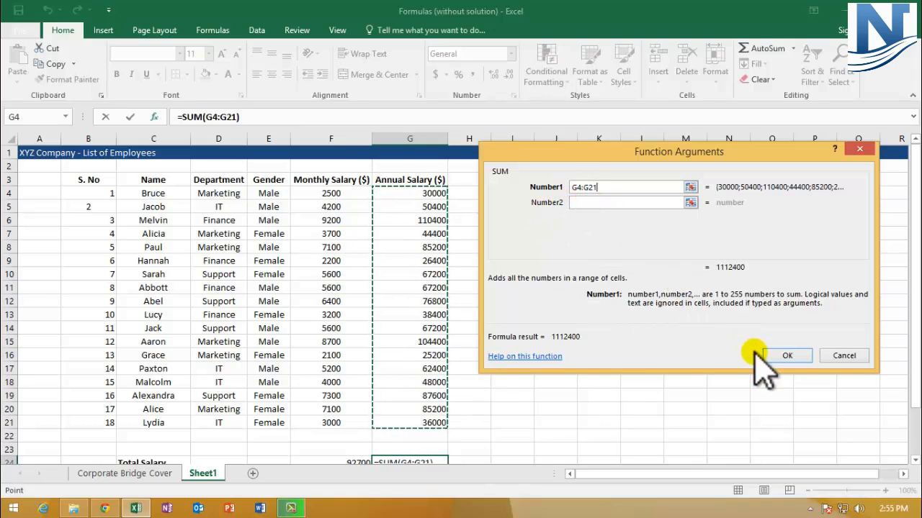
click(785, 355)
Step: Review the Total Salary row and its formulas in G24 and F24 against the salary columns above
scroll(518, 405, down, 2)
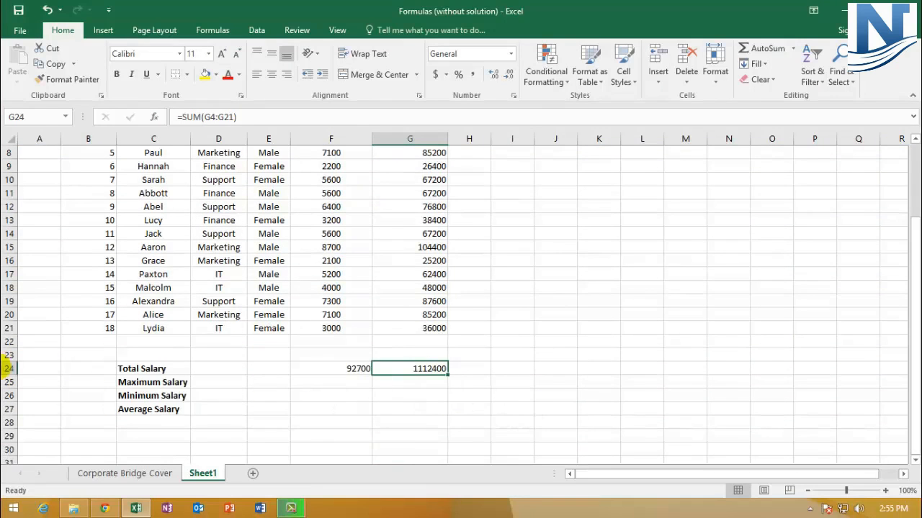
click(6, 369)
click(420, 366)
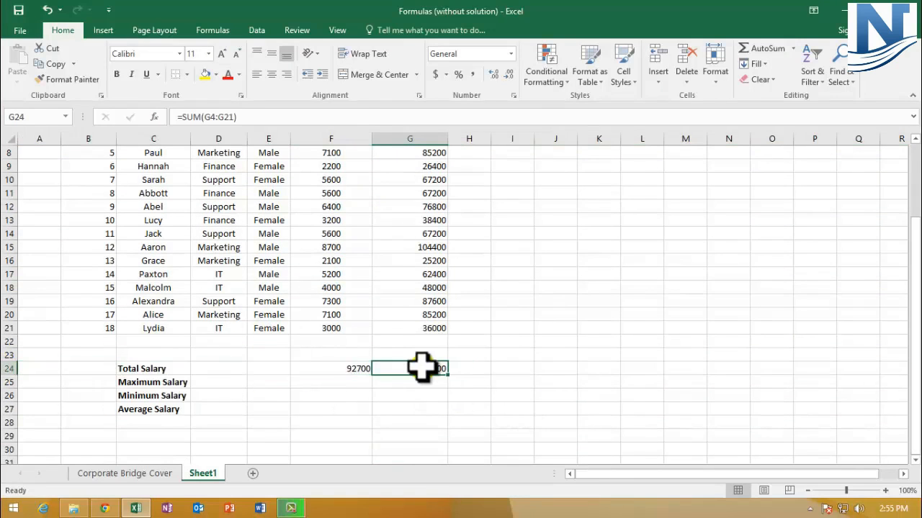
scroll(421, 368, up, 2)
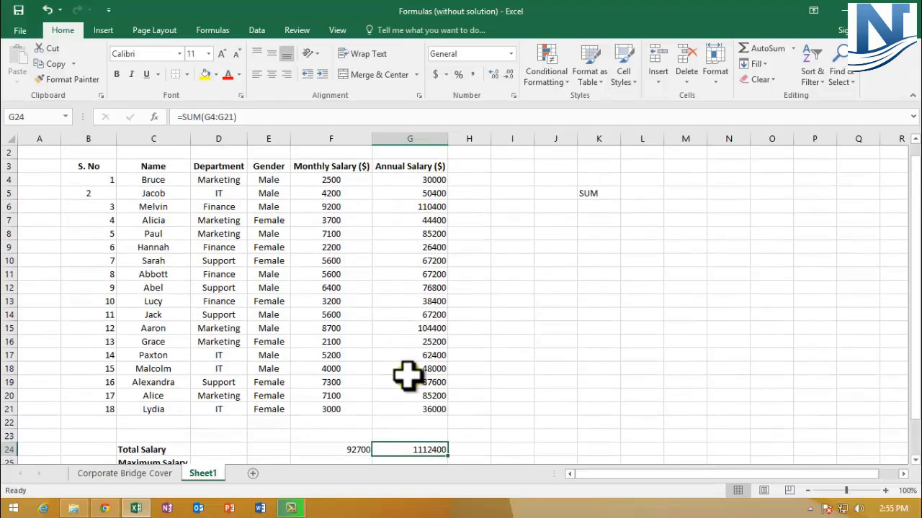
scroll(384, 387, down, 2)
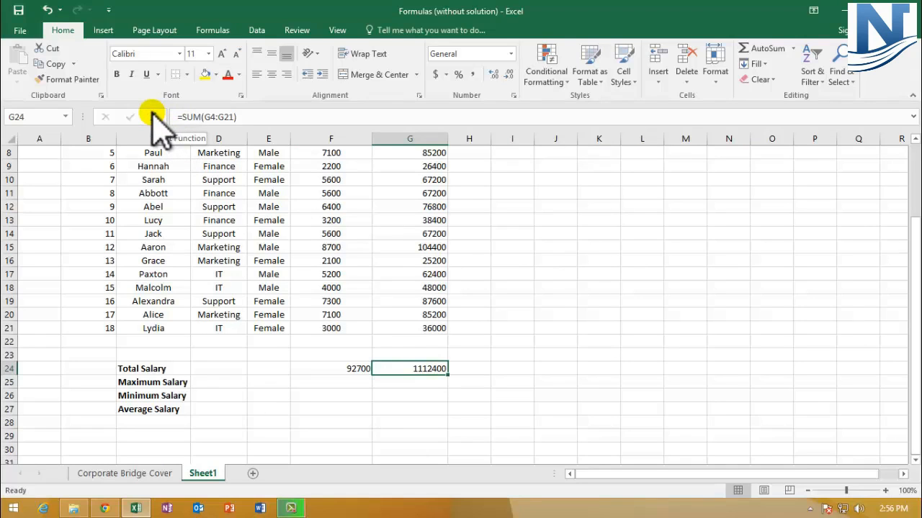
scroll(421, 401, up, 1)
click(350, 408)
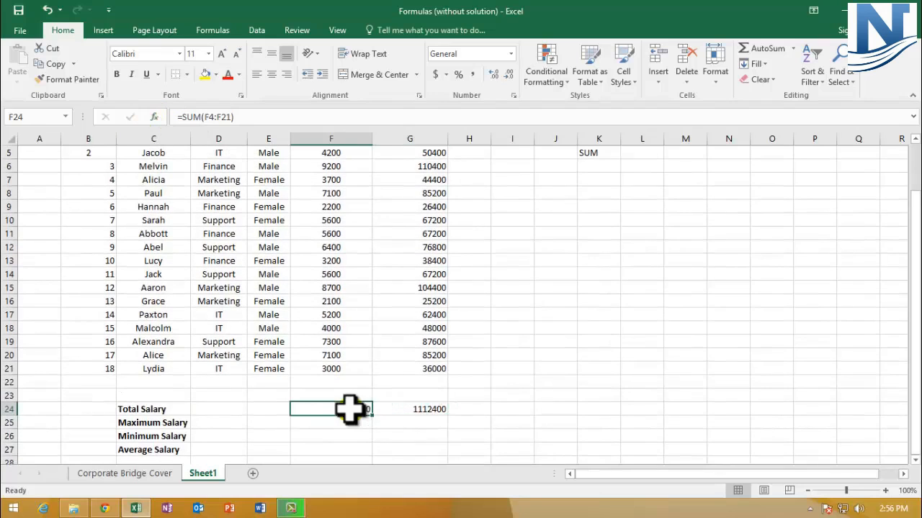
Step: Clear the existing Total Salary formulas from F24 and G24
click(423, 410)
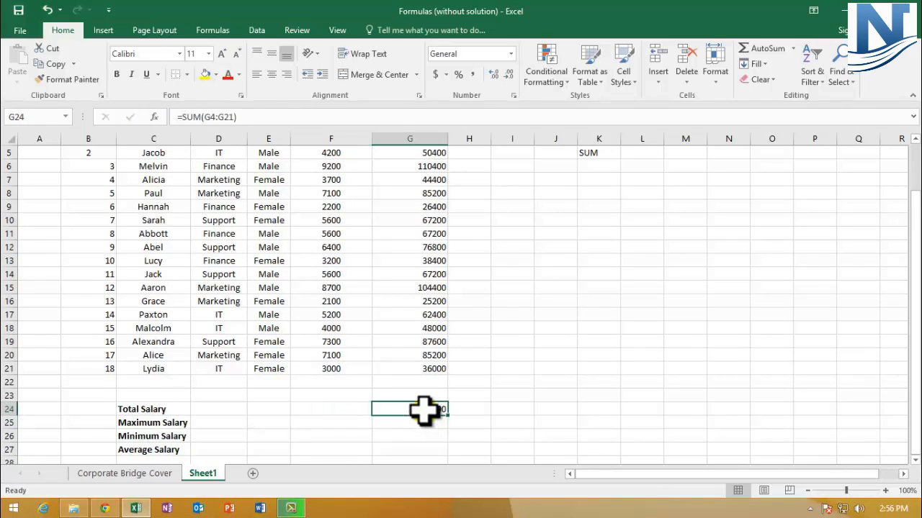
key(Delete)
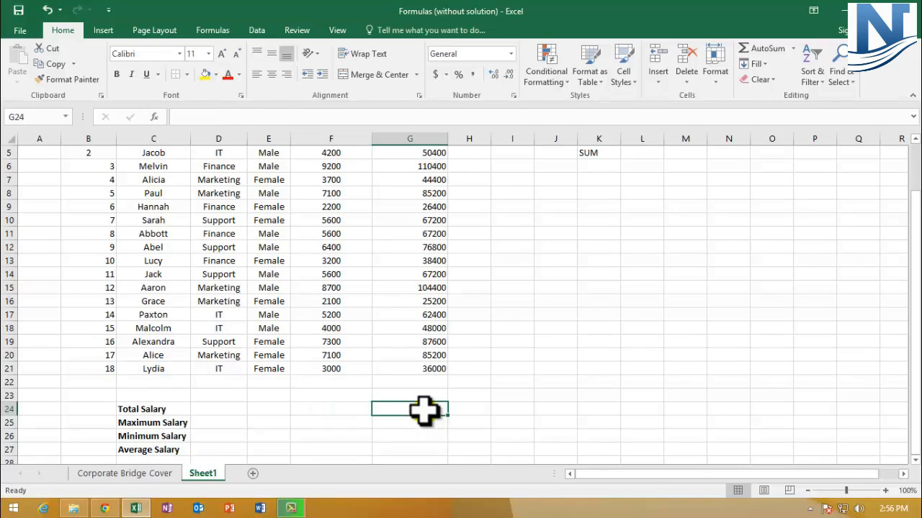
Step: Start a formula in F24 with the SUM function, accepting SUM from the suggested functions
click(329, 409)
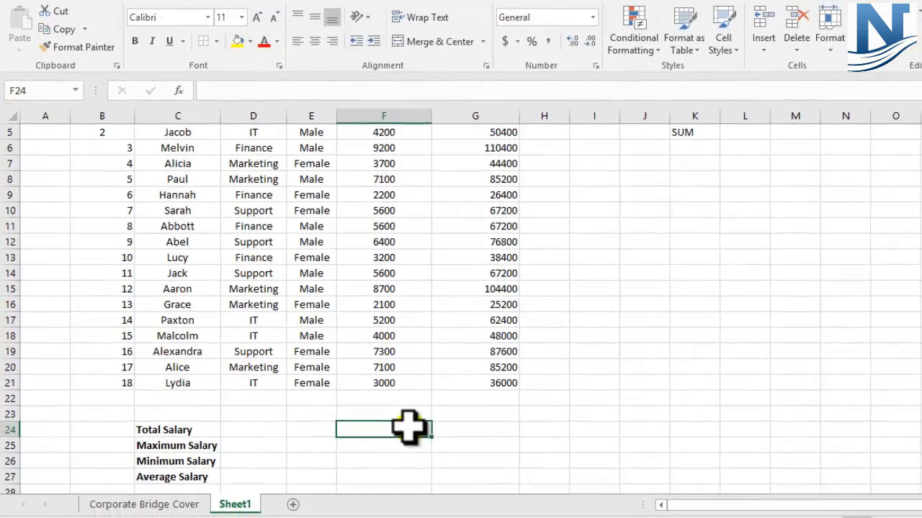
scroll(434, 453, up, 1)
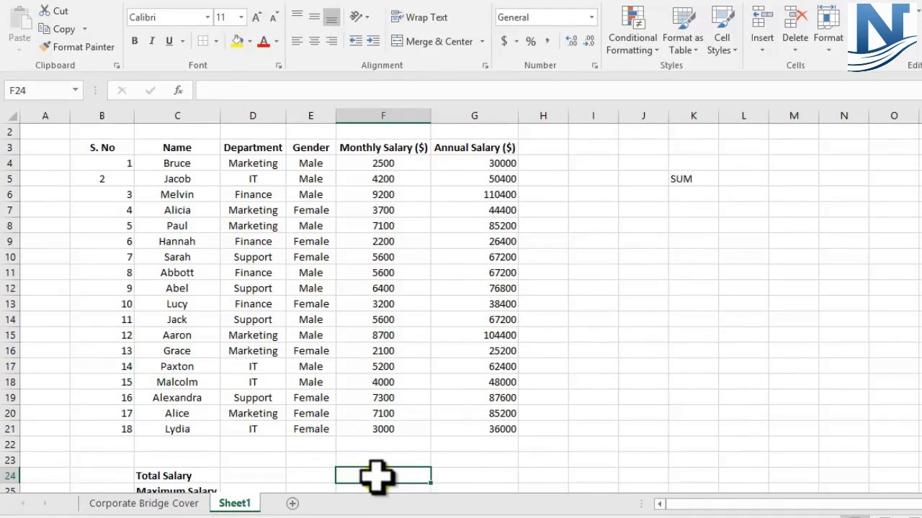
text(=)
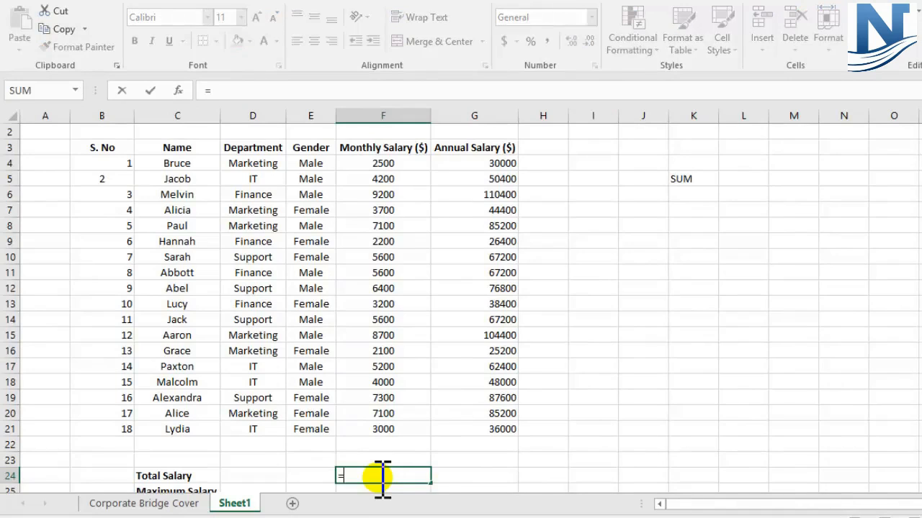
text(s)
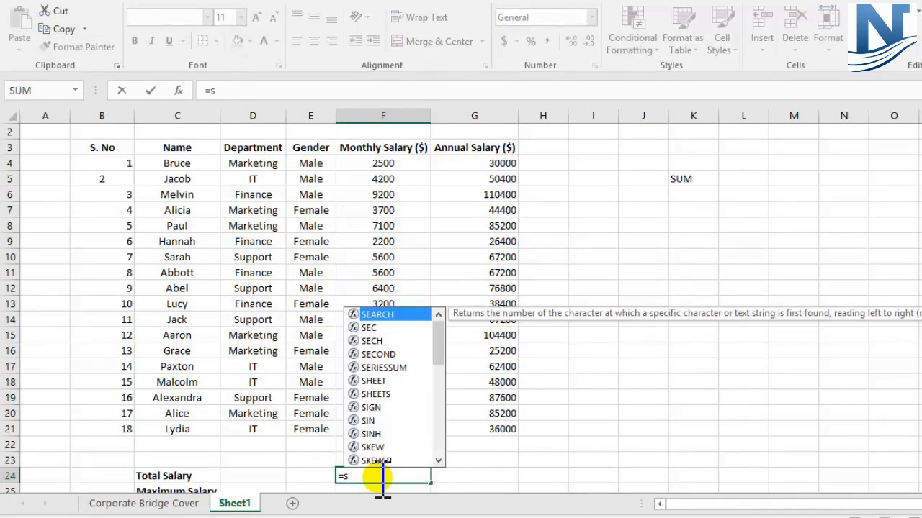
text(um)
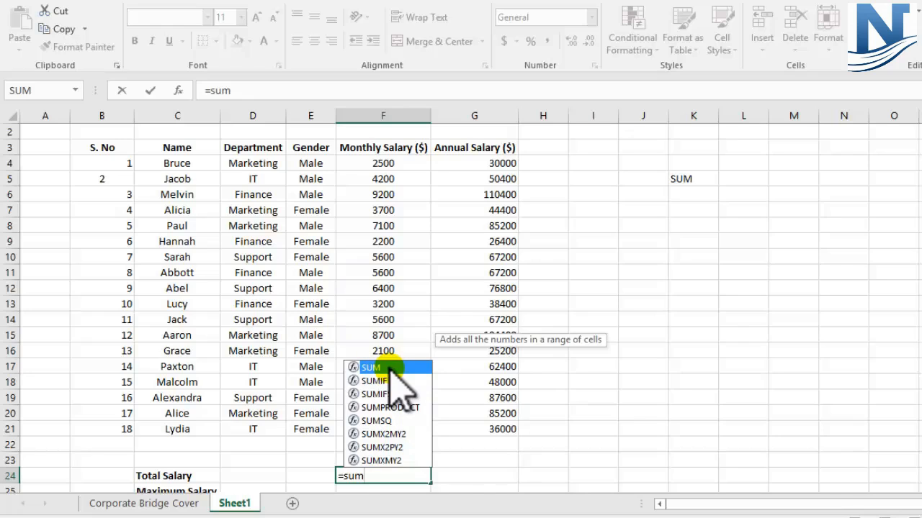
text(()
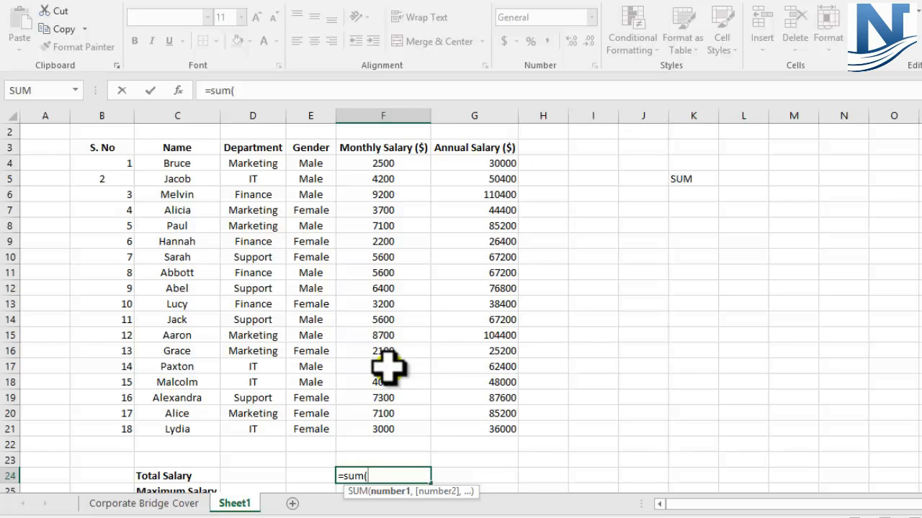
key(BackSpace)
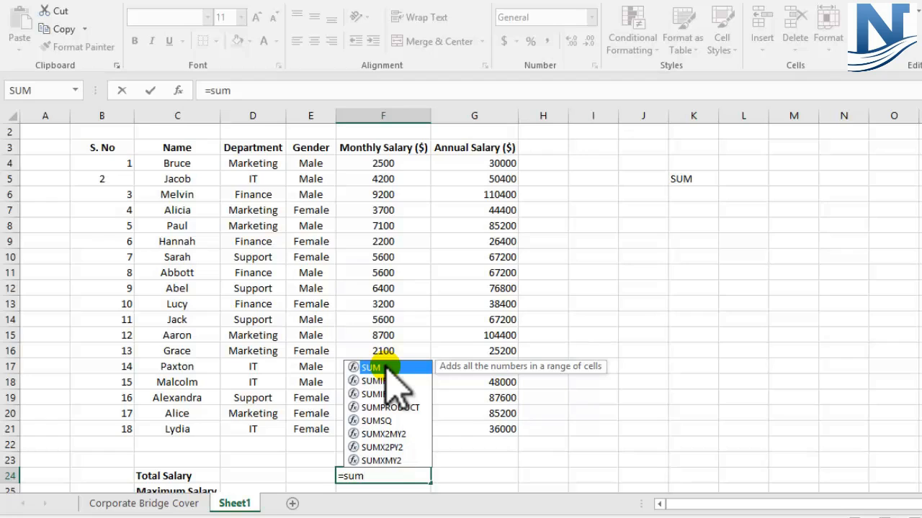
double_click(385, 369)
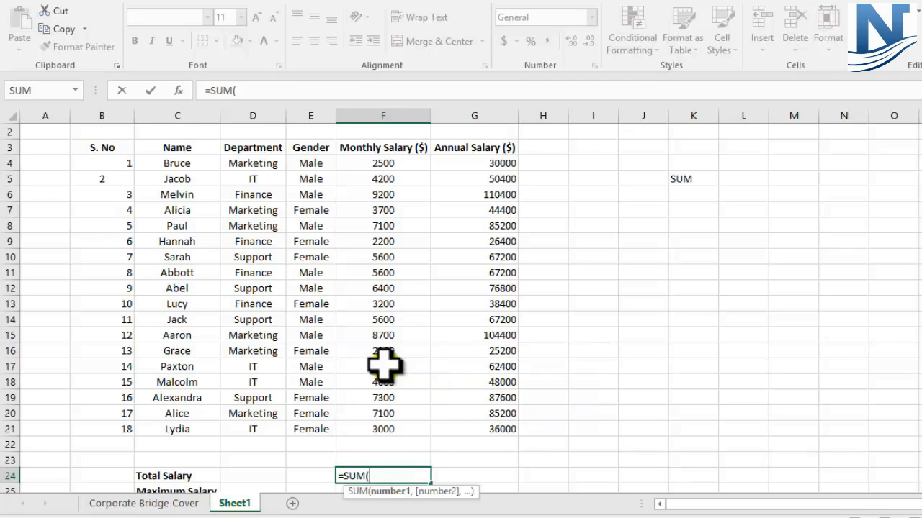
Step: Give the SUM formula in F24 the monthly salaries F4:F21 as its range, close the bracket and enter it
click(377, 476)
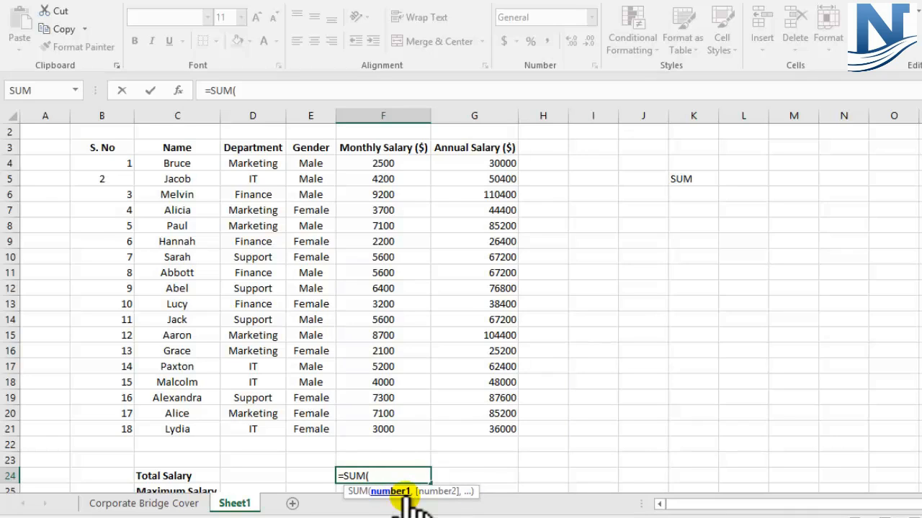
drag(378, 166, 380, 429)
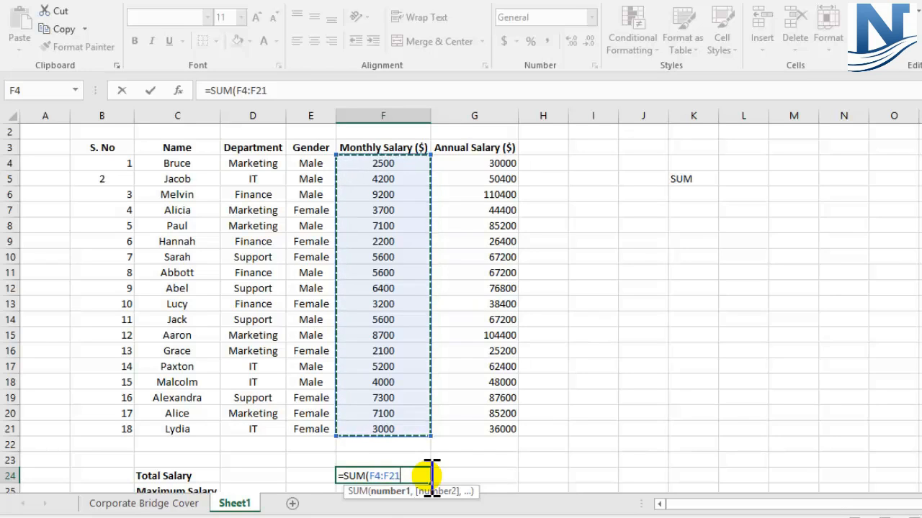
text())
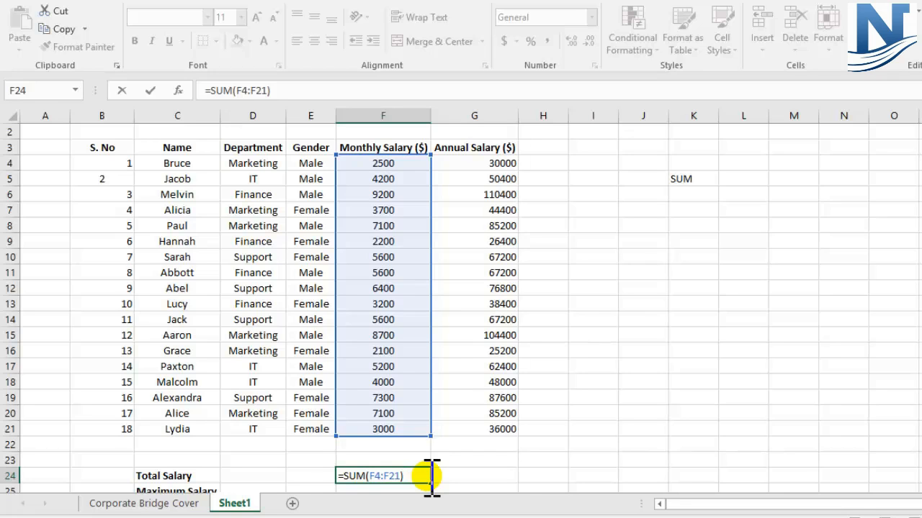
key(Return)
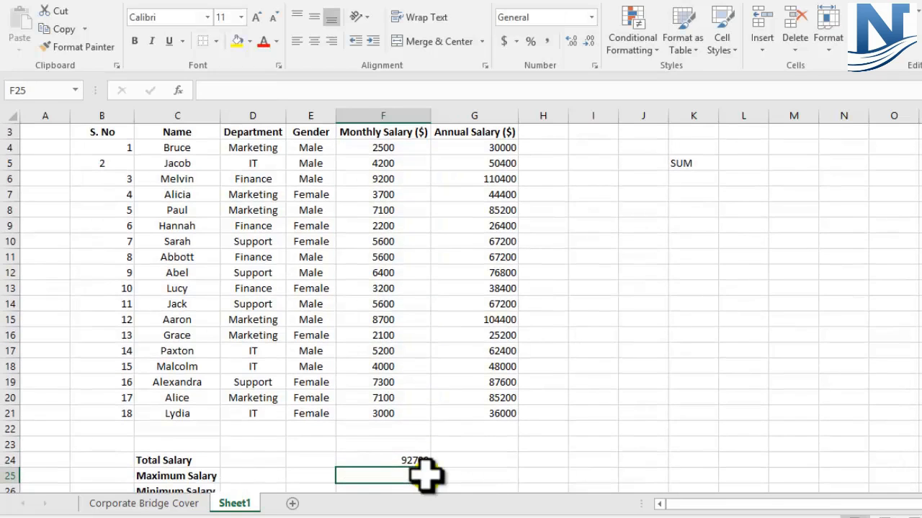
Step: Check the formula in F24 and examine the Annual Salary column above the empty total cell G24
click(394, 461)
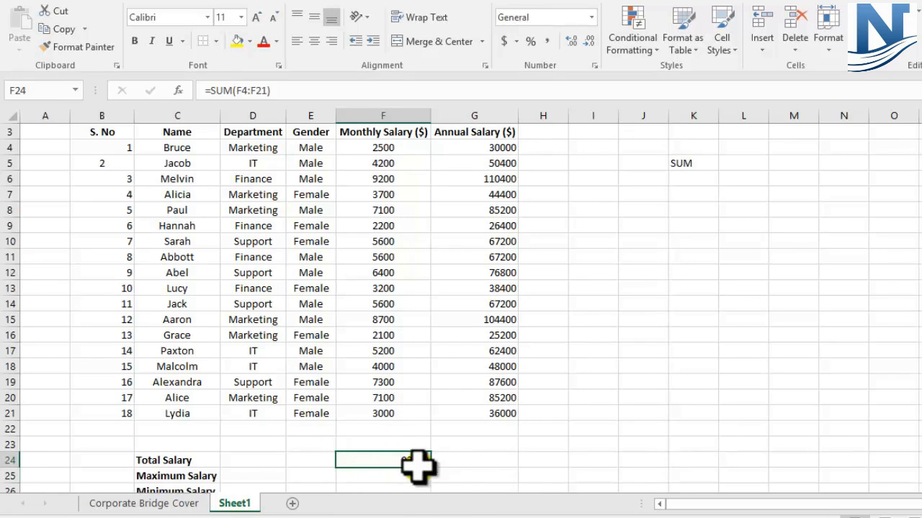
click(467, 458)
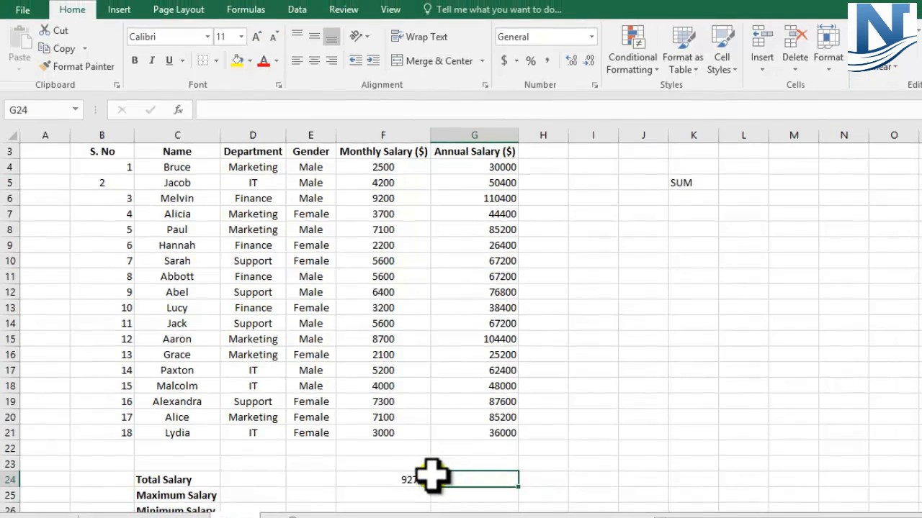
click(417, 458)
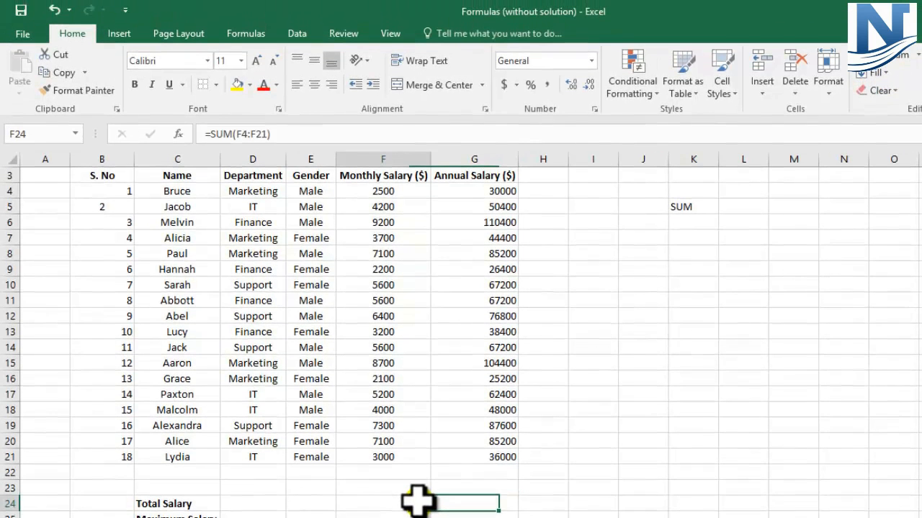
click(461, 504)
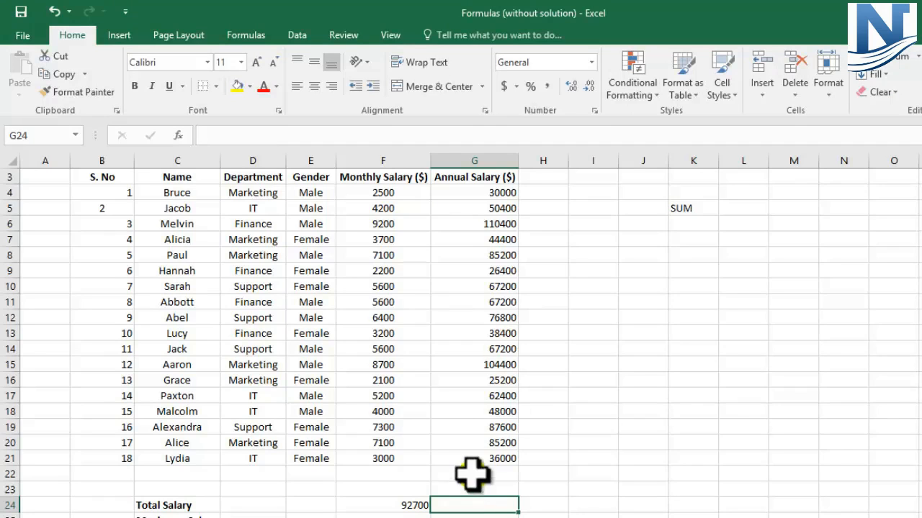
scroll(479, 438, up, 1)
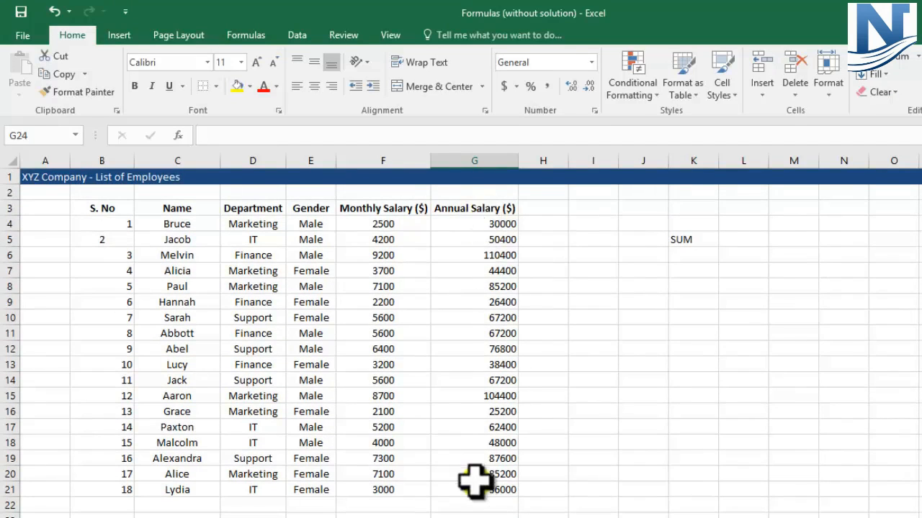
click(482, 154)
scroll(446, 304, down, 2)
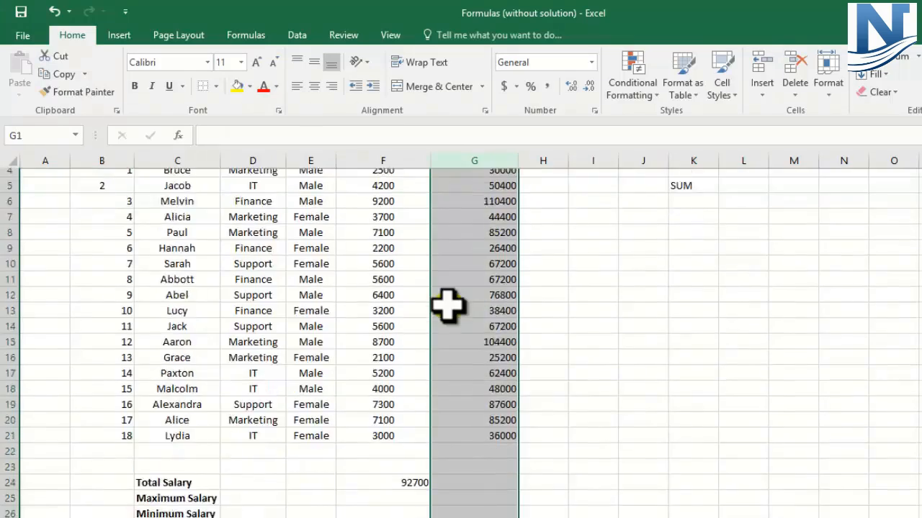
Step: Total the annual salaries in G24 with AutoSum, accepting the range G4:G23, and check the resulting formula
click(459, 441)
scroll(458, 441, up, 1)
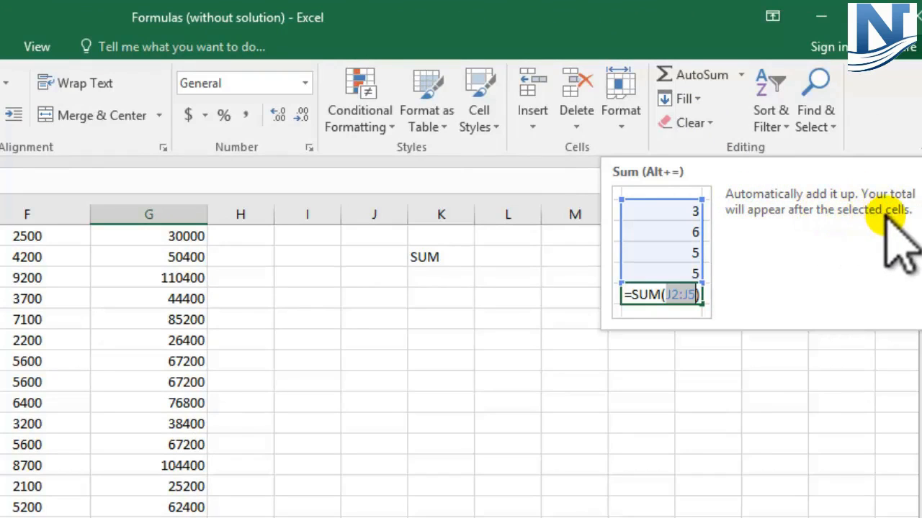
click(697, 77)
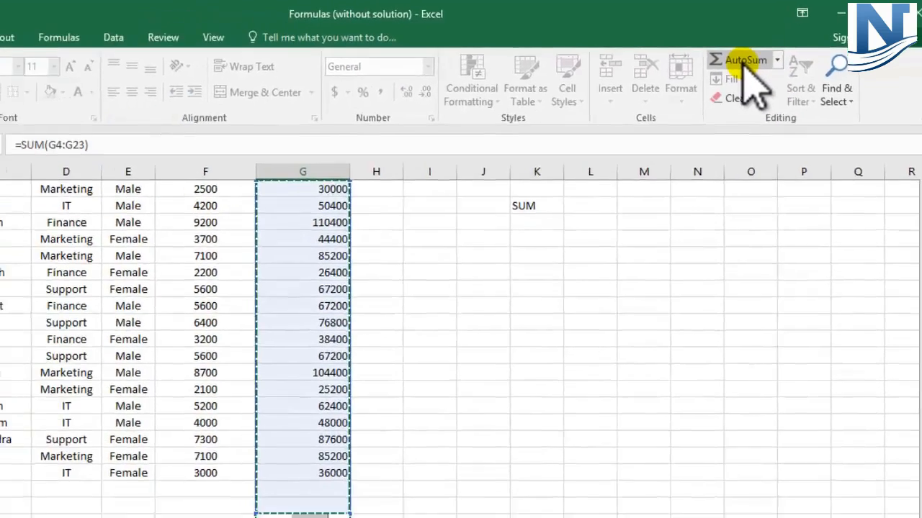
scroll(397, 196, up, 1)
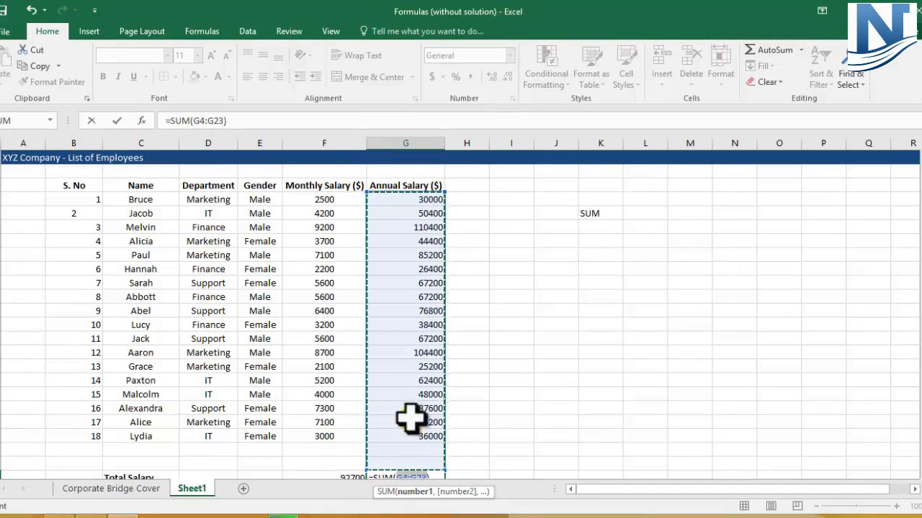
scroll(440, 290, down, 2)
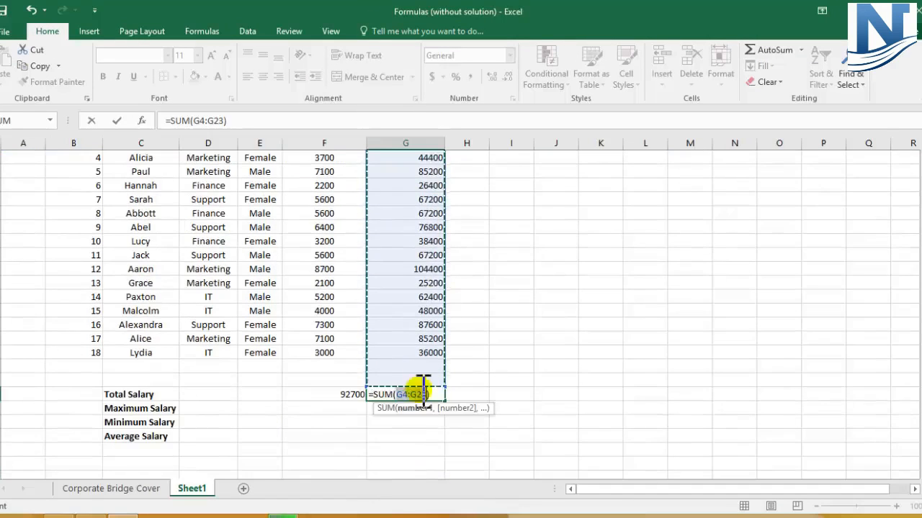
drag(415, 399, 428, 400)
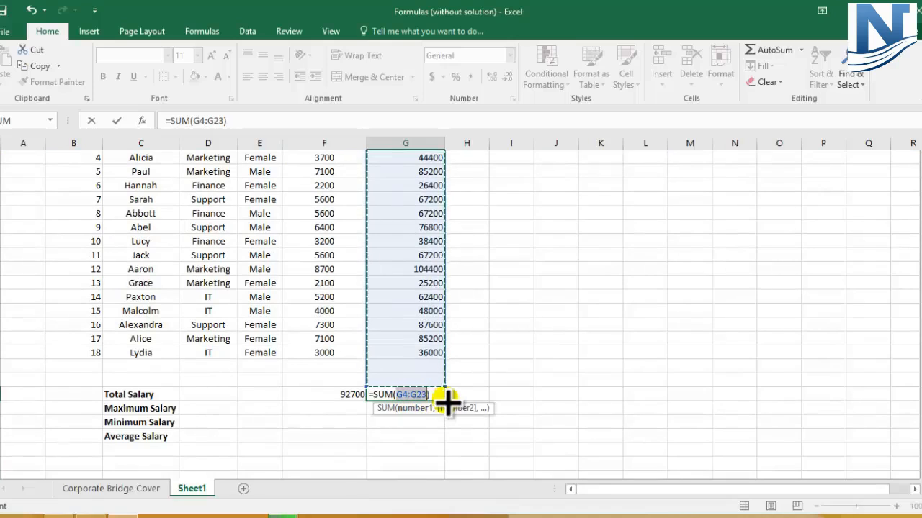
key(Return)
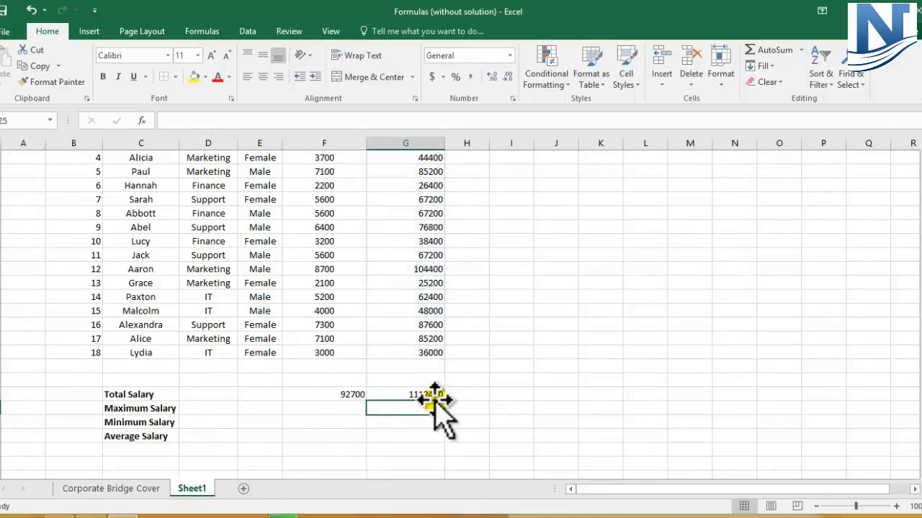
click(424, 394)
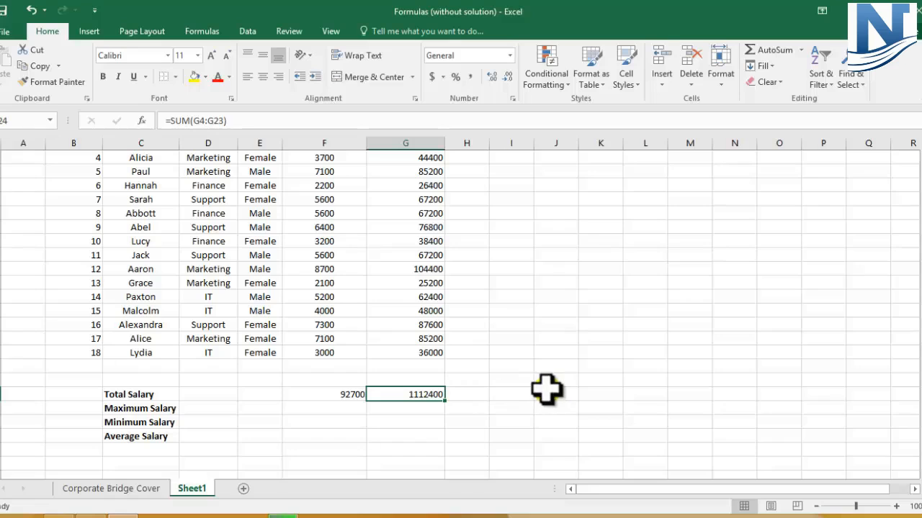
scroll(547, 390, up, 1)
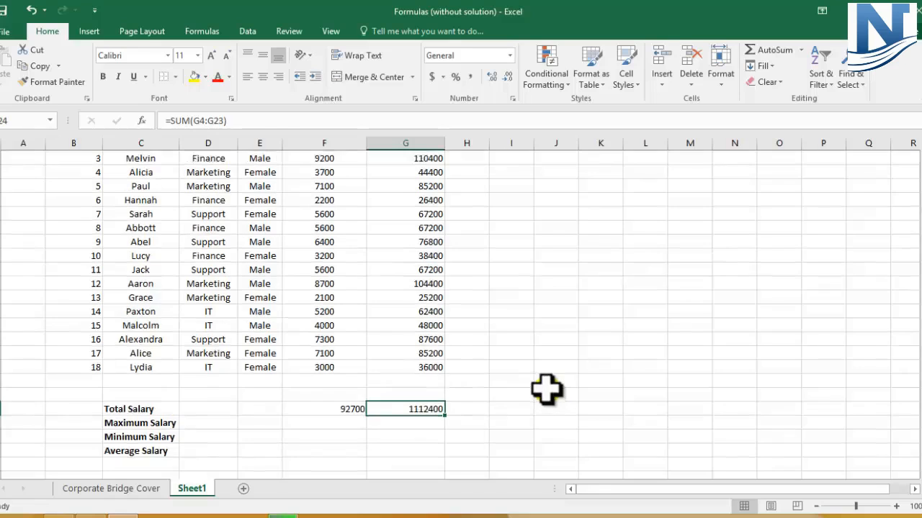